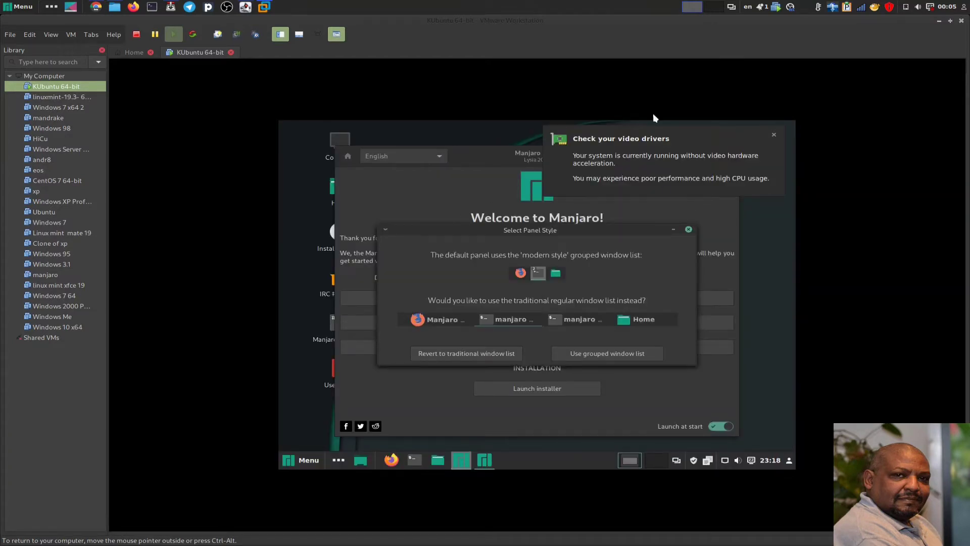
# - Dismiss the video driver warning, keep the grouped window list panel style, and reposition Manjaro Hello
pyautogui.click(773, 136)
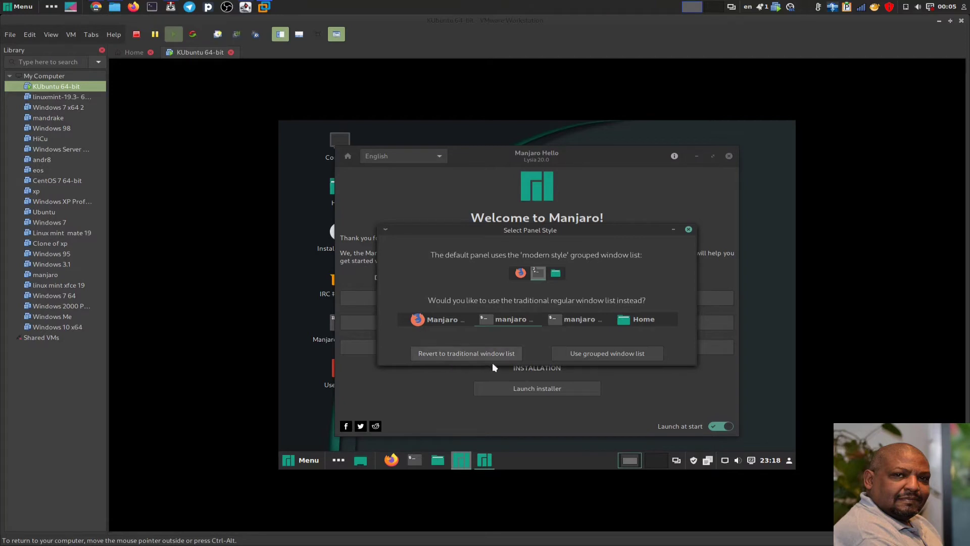
pyautogui.click(586, 354)
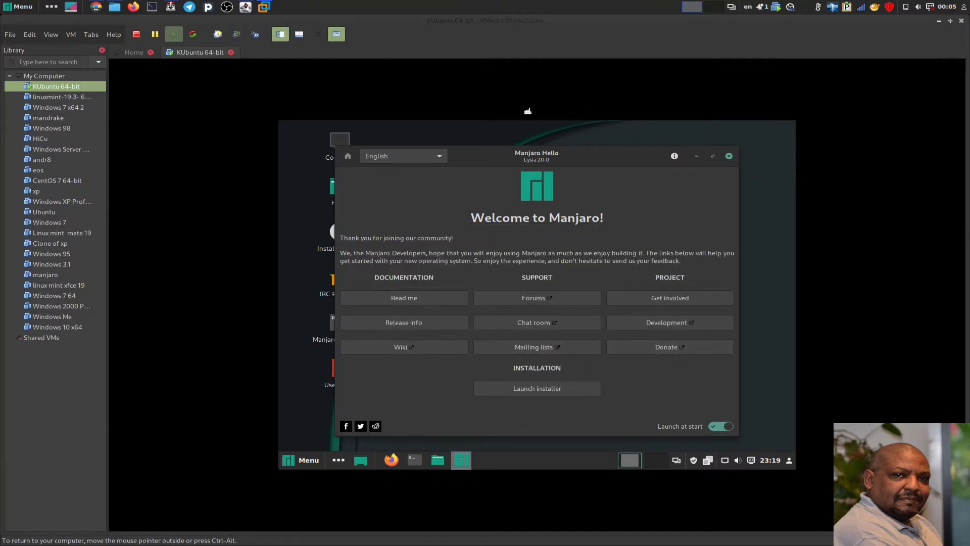
pyautogui.moveTo(486, 157)
pyautogui.mouseDown()
pyautogui.moveTo(499, 159)
pyautogui.moveTo(500, 148)
pyautogui.mouseUp()
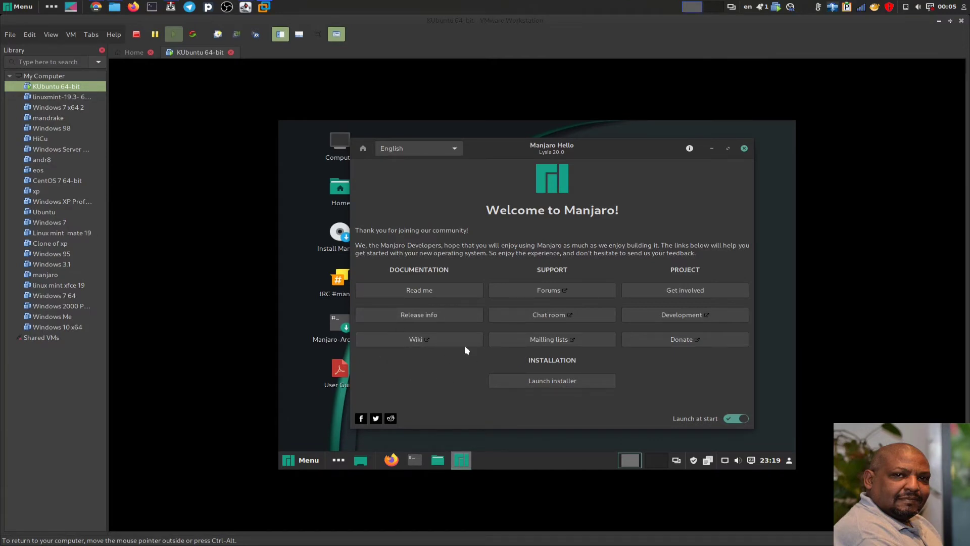
# - Close Manjaro Hello and open System Settings from the applications menu
pyautogui.click(744, 149)
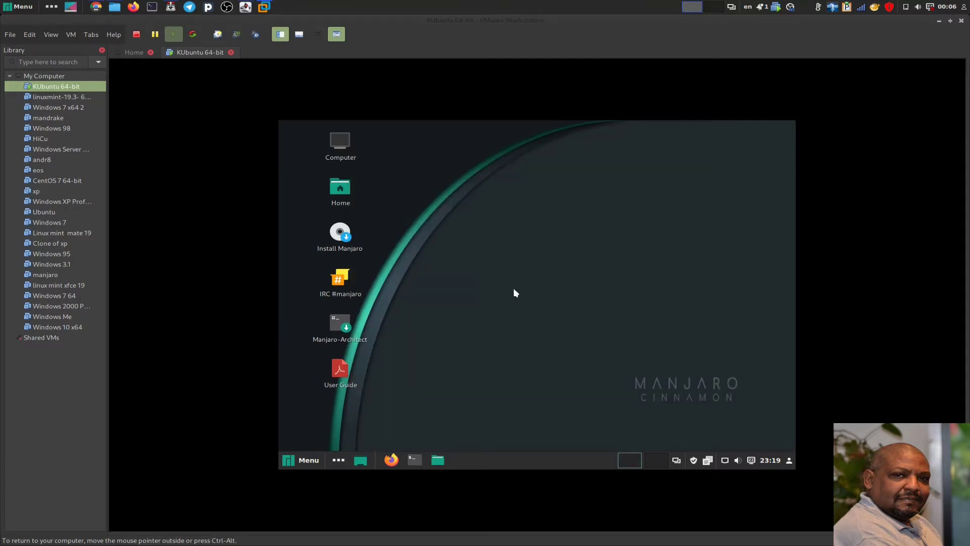
pyautogui.click(303, 456)
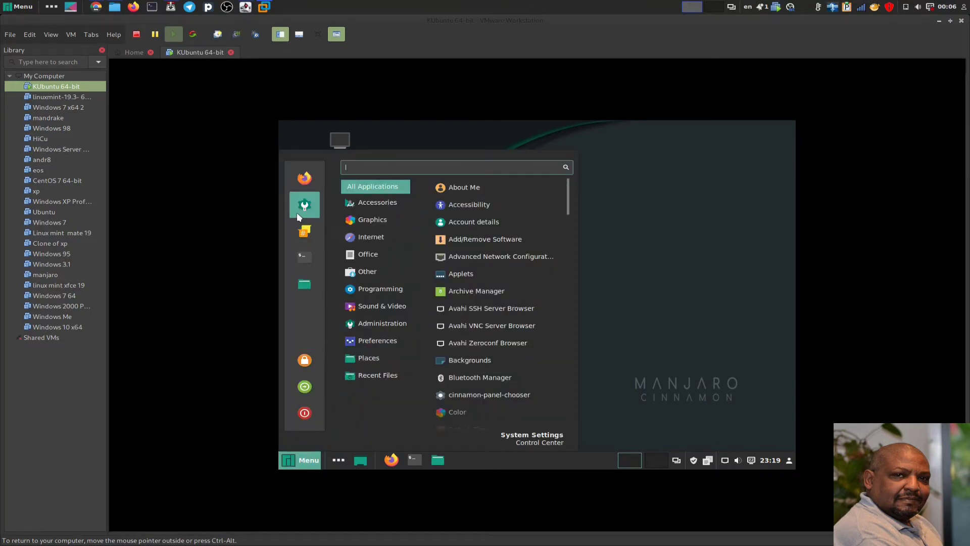
pyautogui.click(722, 313)
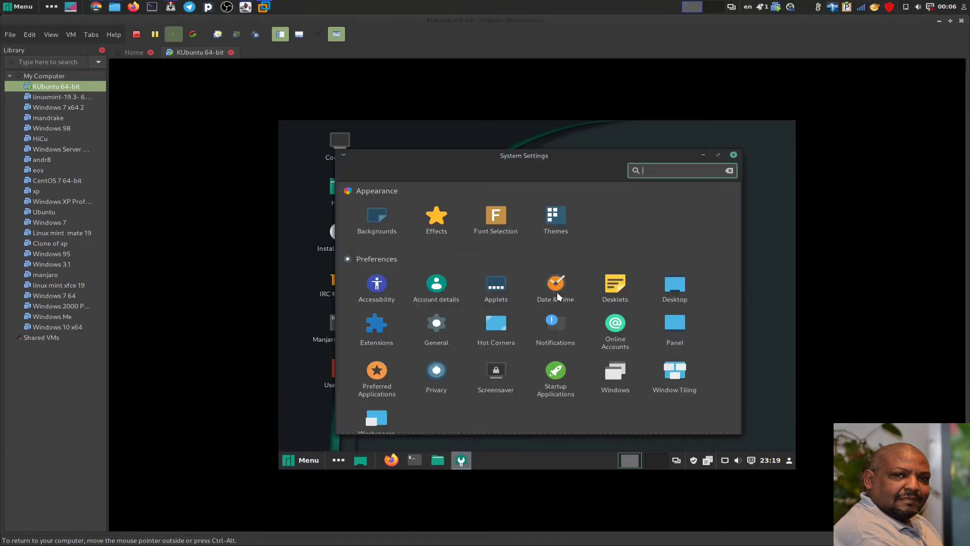
# - Apply and keep a 1440 x 900 (16:10) display resolution, then close System Settings
pyautogui.scroll(-3, 557, 293)
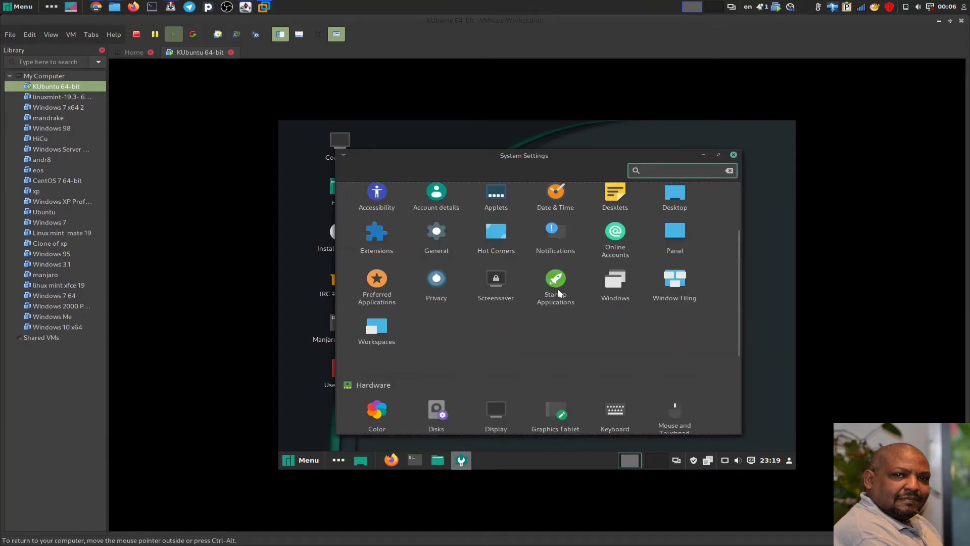
pyautogui.scroll(-3, 559, 295)
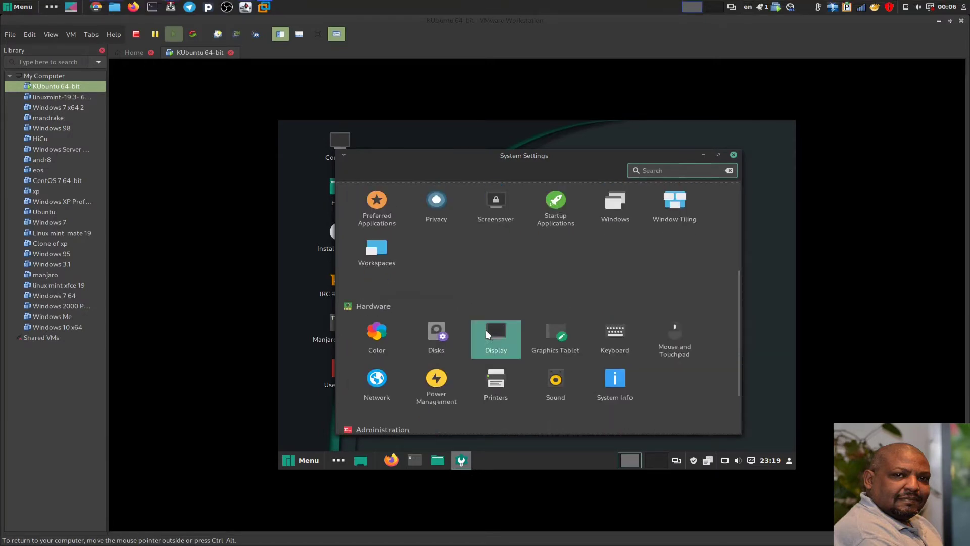
pyautogui.click(486, 329)
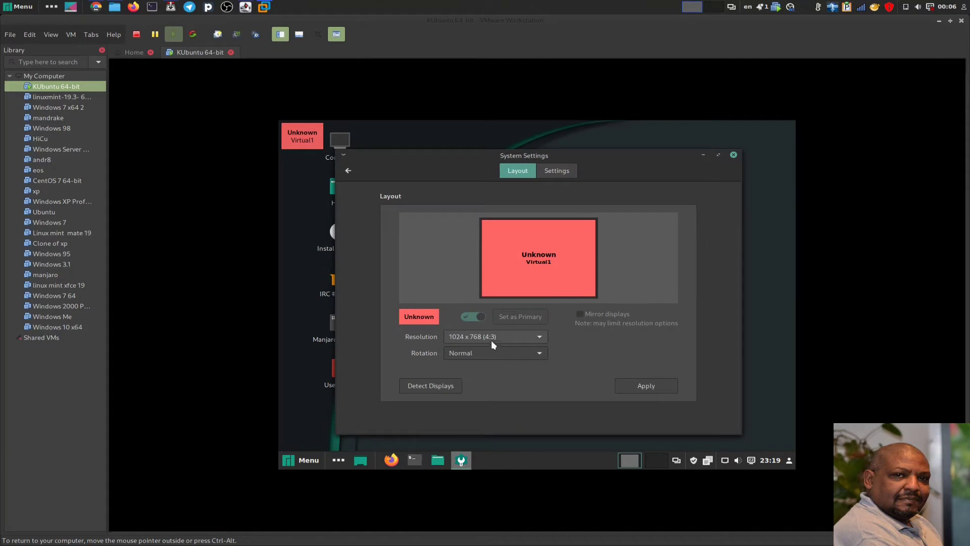
pyautogui.click(480, 337)
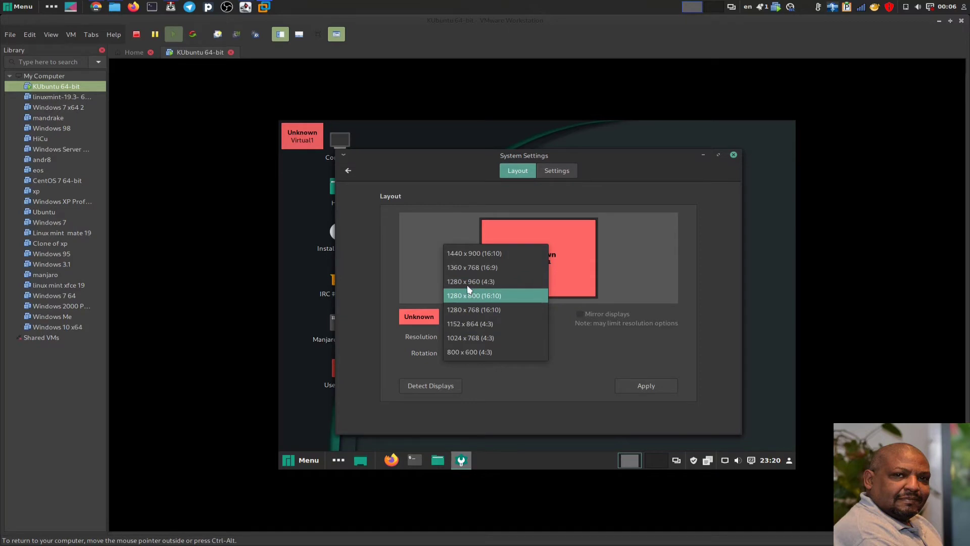
pyautogui.click(462, 255)
pyautogui.click(628, 383)
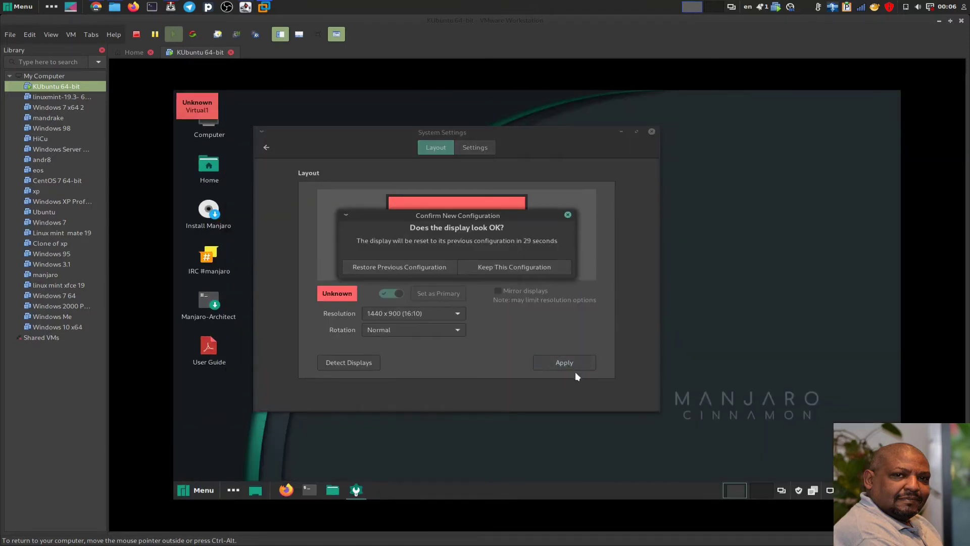
pyautogui.click(493, 265)
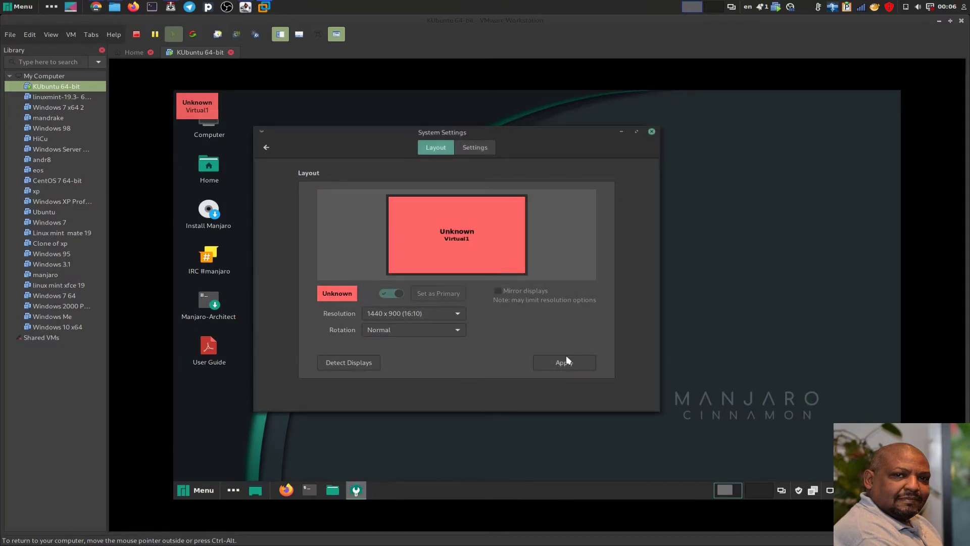
pyautogui.click(651, 131)
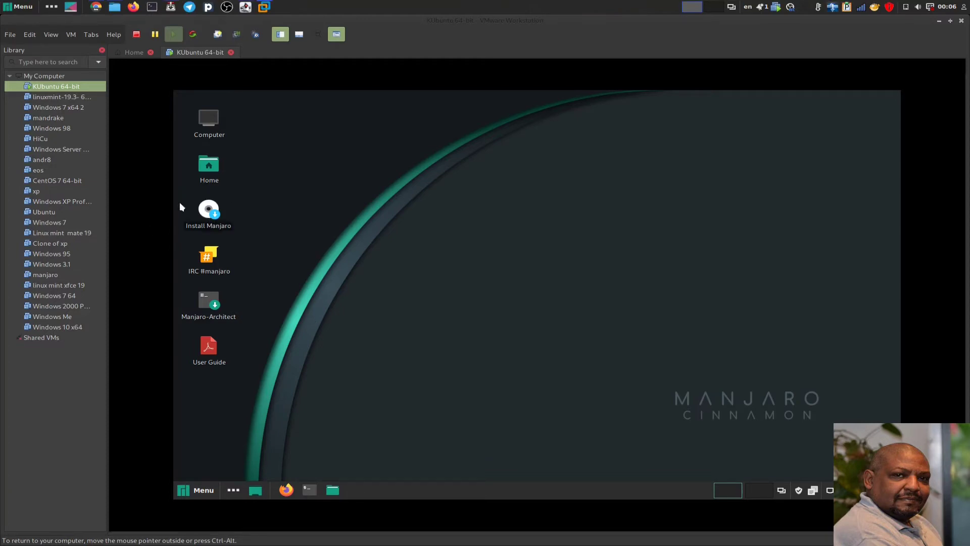
# - Browse the menu's Office, Internet, Graphics, Other, Sound & Video and Preferences apps, then close it
pyautogui.click(198, 490)
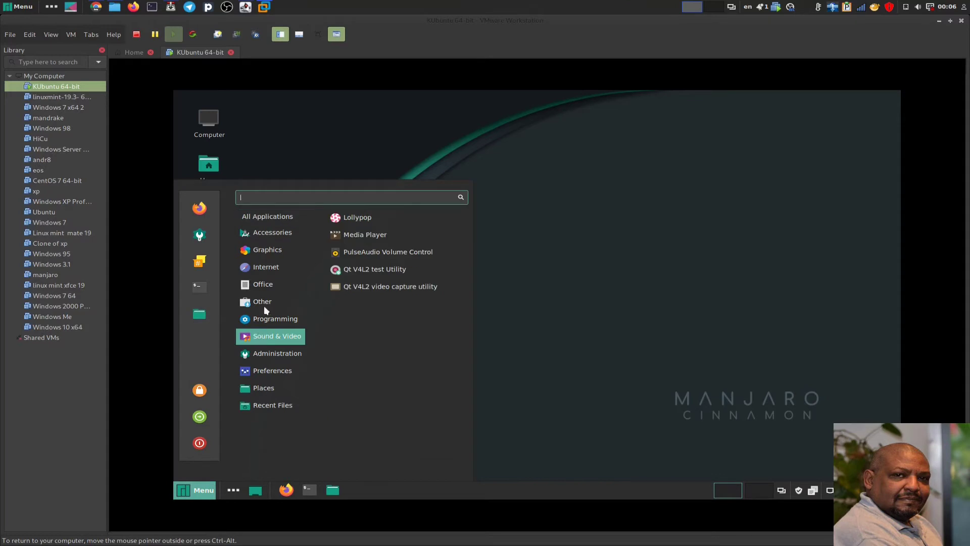
pyautogui.moveTo(266, 288)
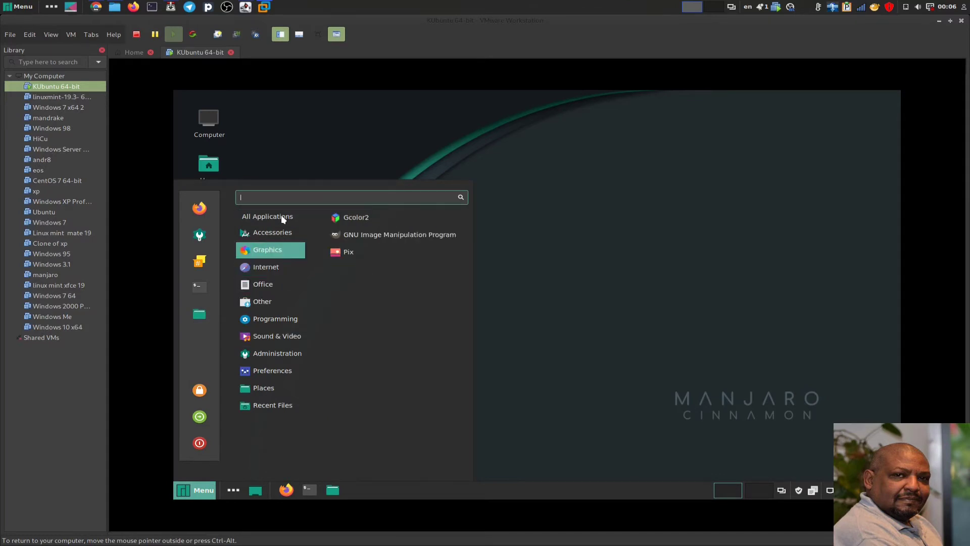
pyautogui.moveTo(271, 271)
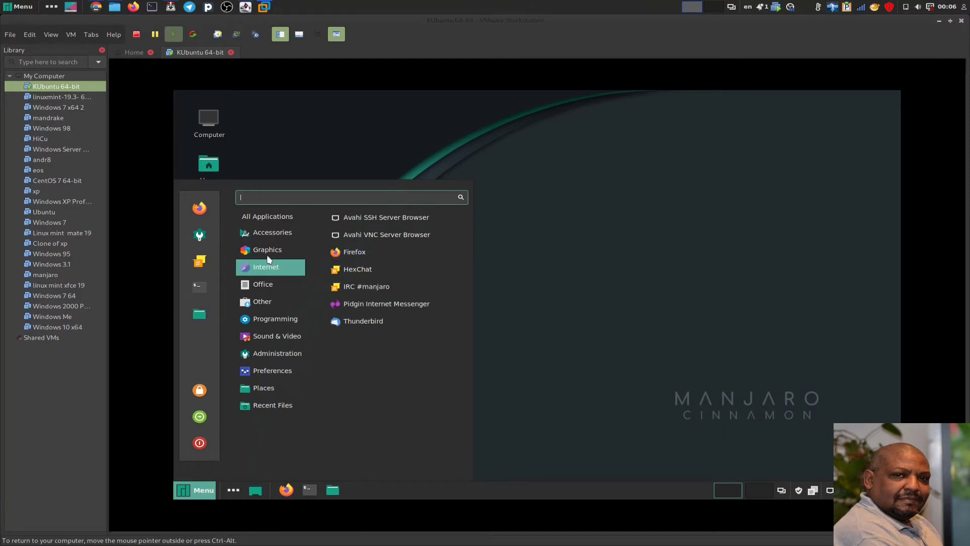
pyautogui.moveTo(267, 252)
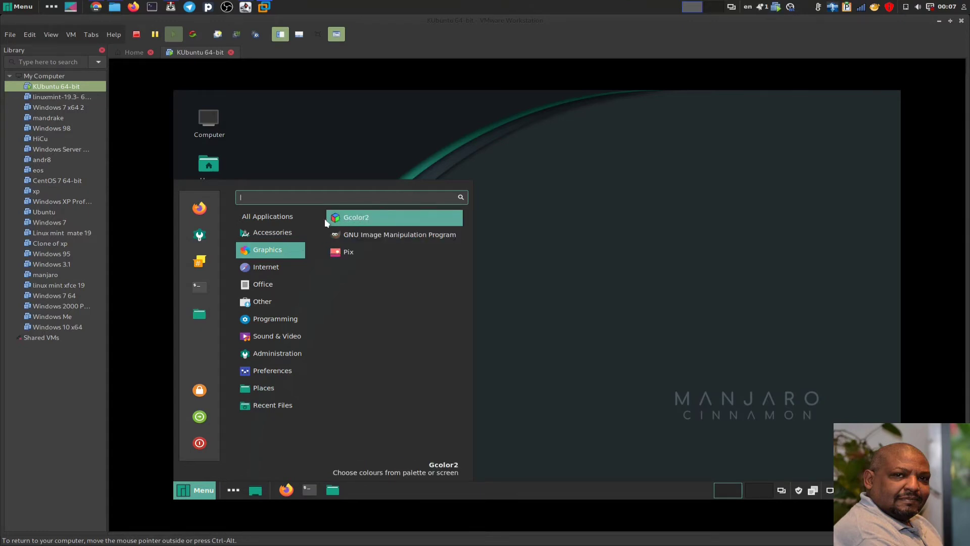
pyautogui.moveTo(271, 309)
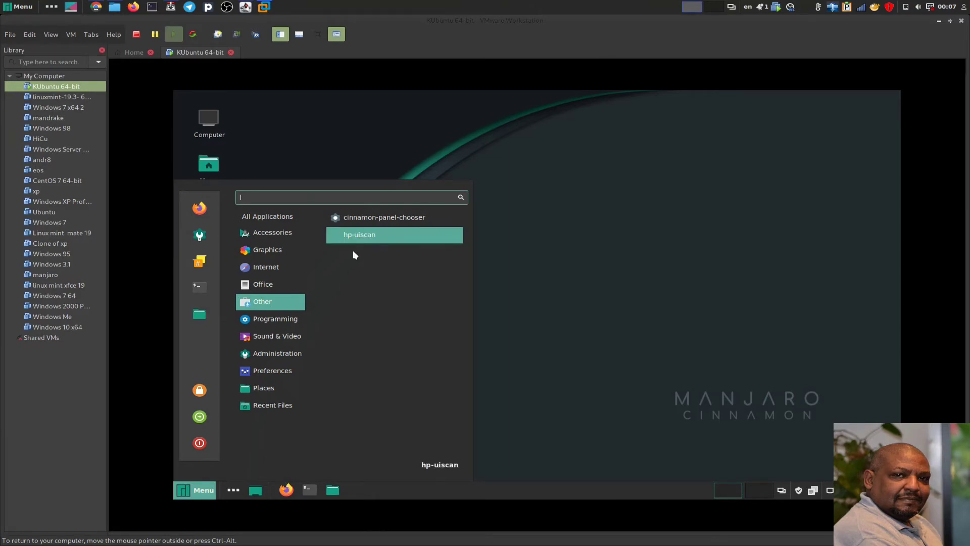
pyautogui.moveTo(267, 336)
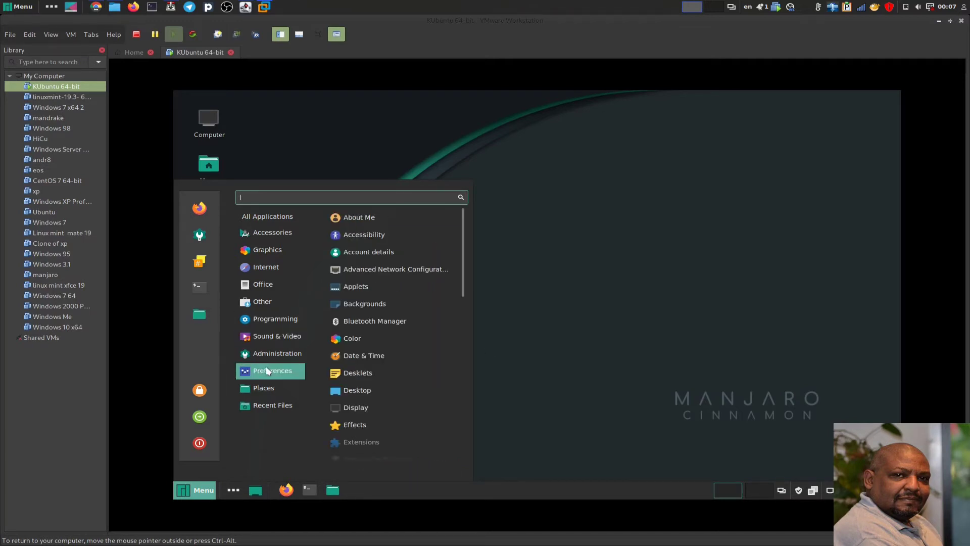
pyautogui.moveTo(273, 303)
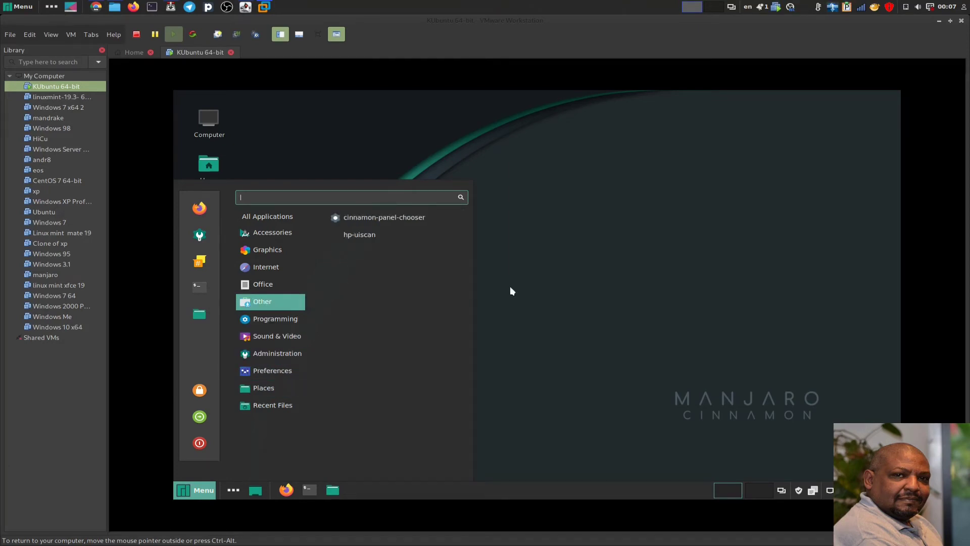
pyautogui.click(562, 200)
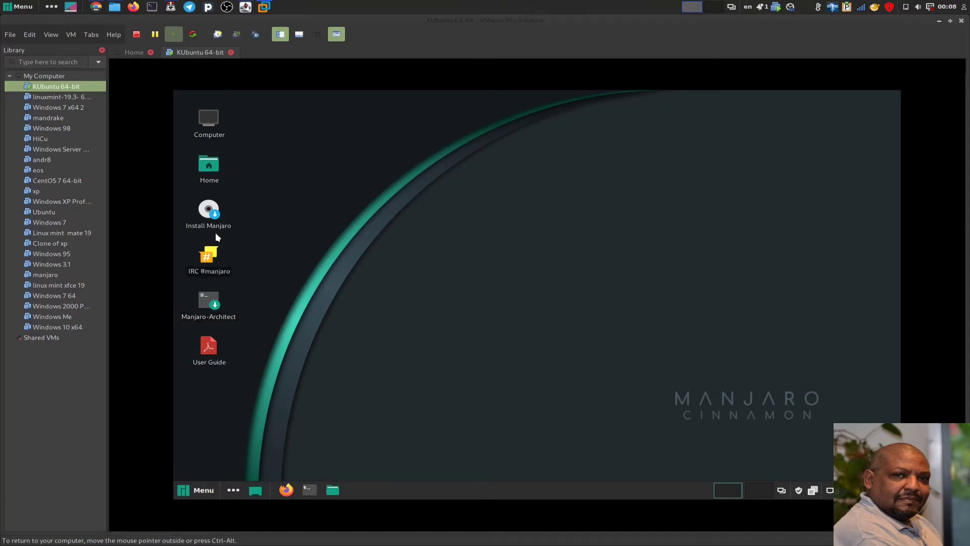
# - Select the Install Manjaro desktop icon
pyautogui.click(206, 211)
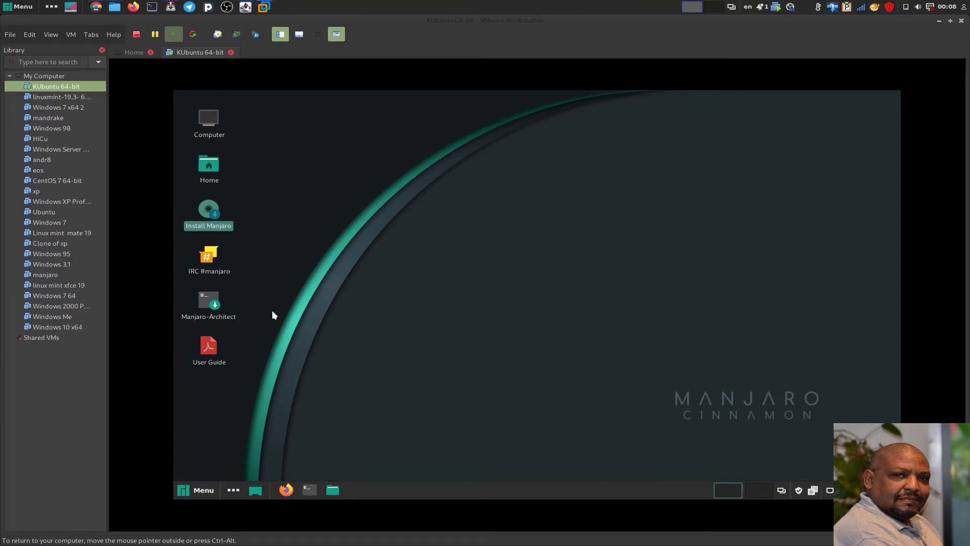
# - Launch the Manjaro installer, restore American English as its language, and continue to Location
pyautogui.doubleClick(205, 213)
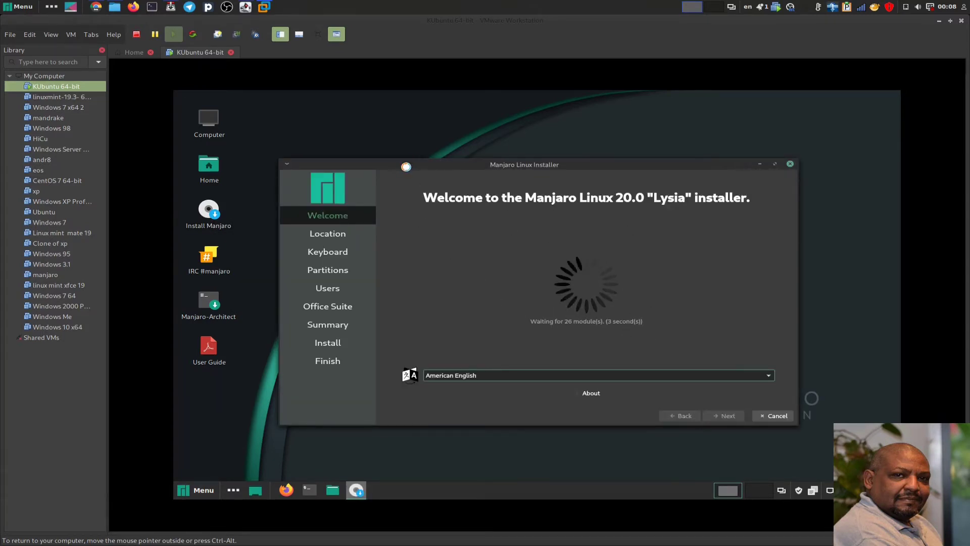
pyautogui.moveTo(384, 158); pyautogui.dragTo(366, 148)
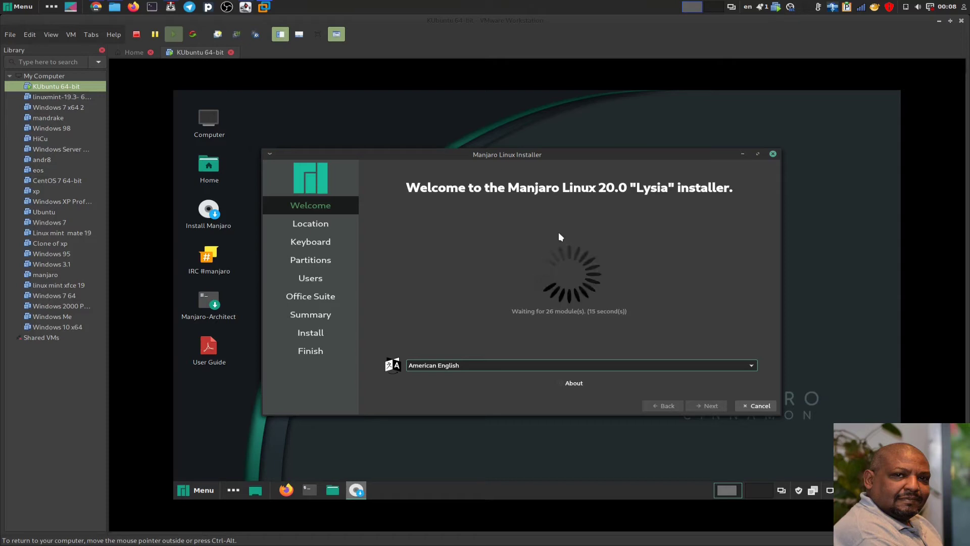
pyautogui.press('Down')
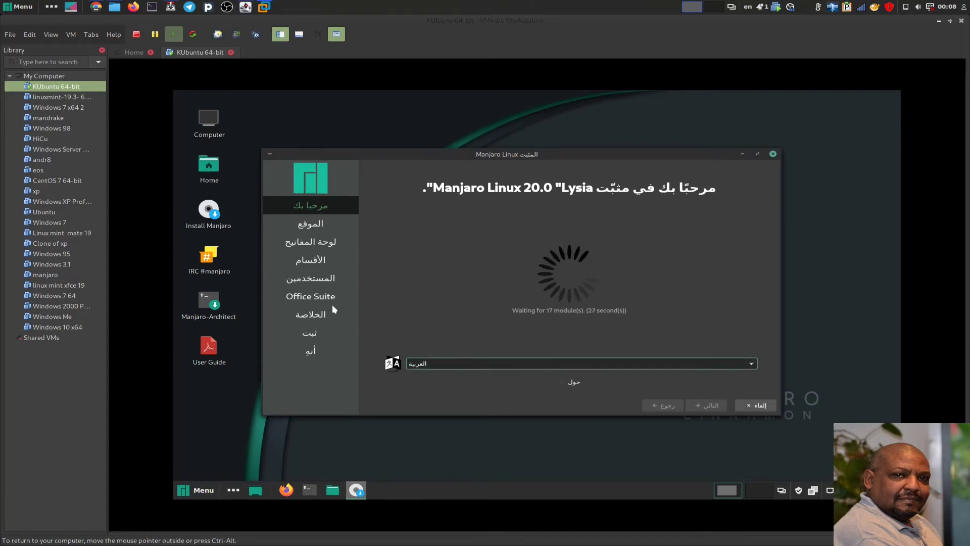
pyautogui.click(493, 364)
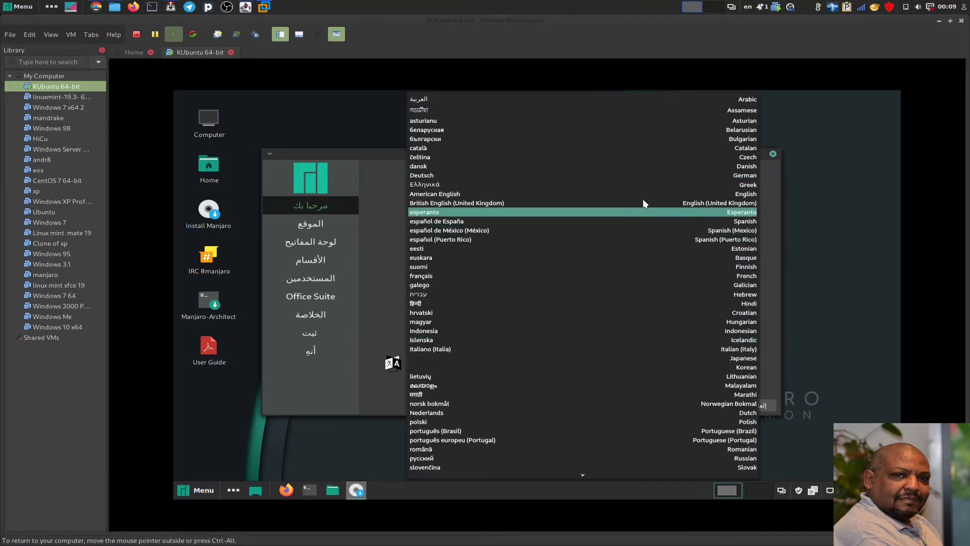
pyautogui.click(687, 197)
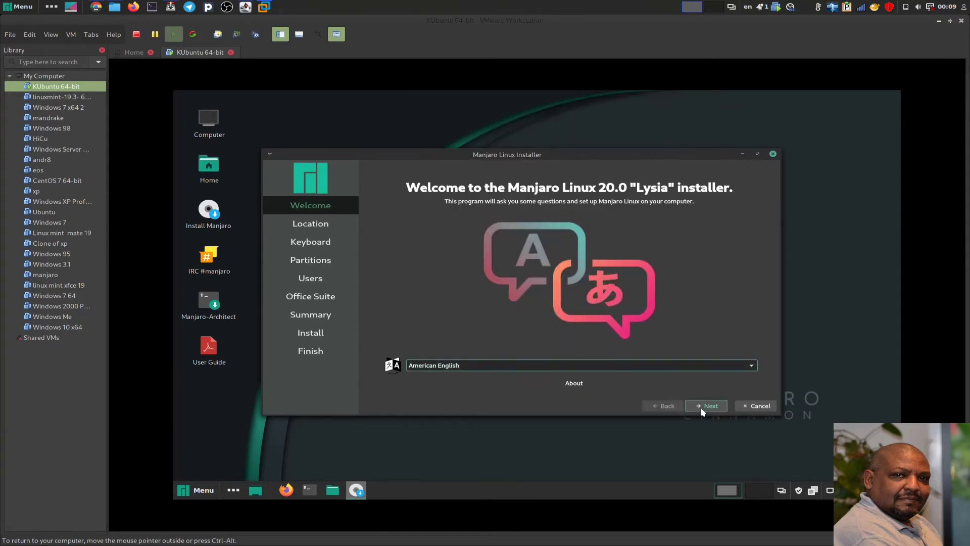
pyautogui.press('Return')
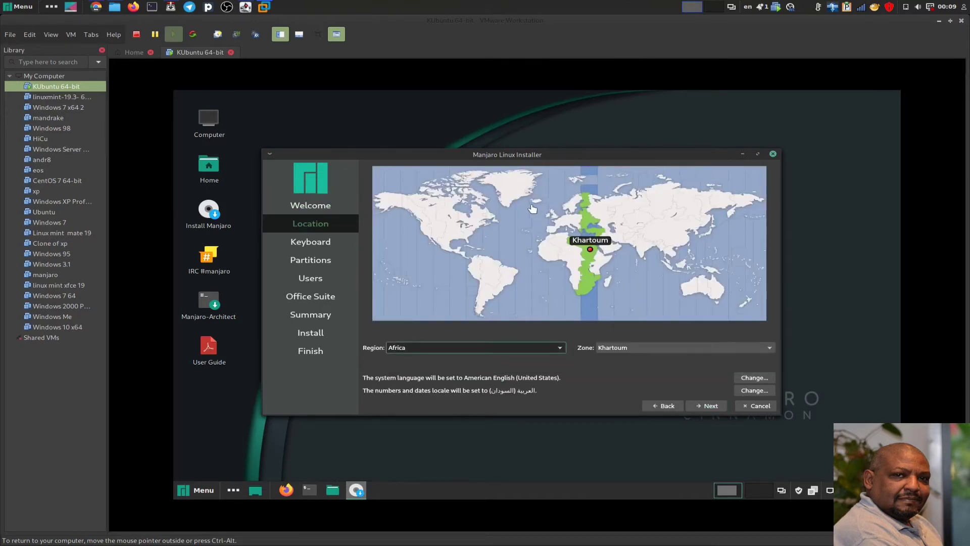
# - Accept the Africa/Khartoum location and English (US) keyboard layout to reach the Partitions page
pyautogui.moveTo(456, 151); pyautogui.dragTo(441, 132)
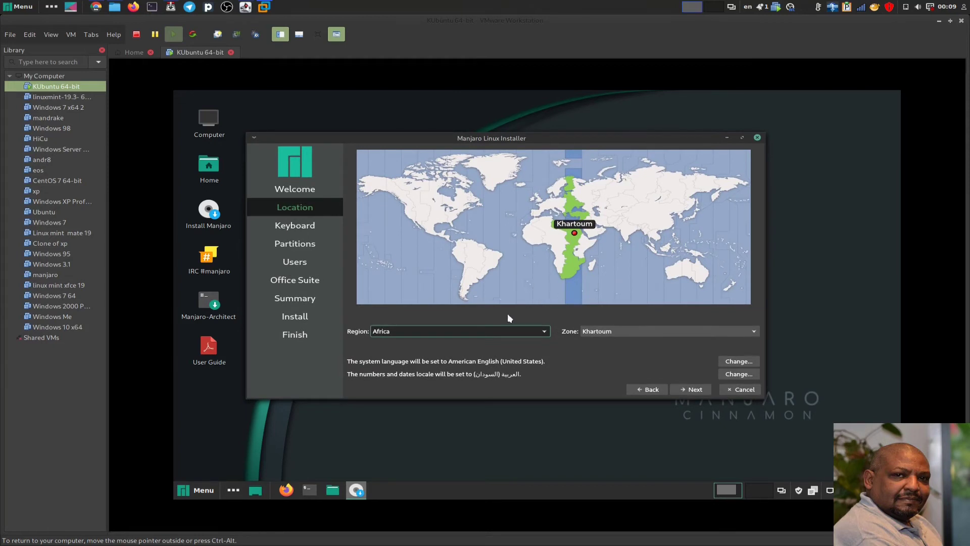
pyautogui.click(688, 388)
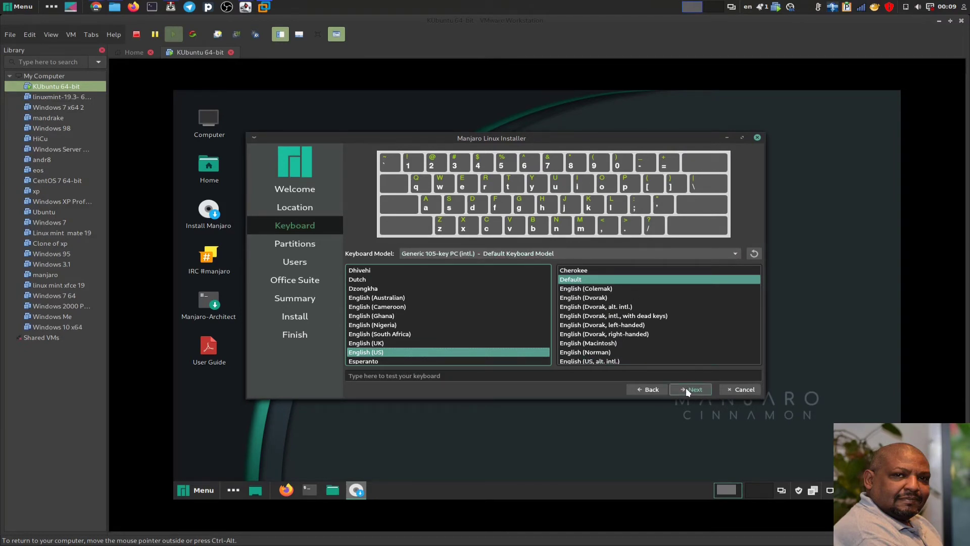
pyautogui.click(686, 387)
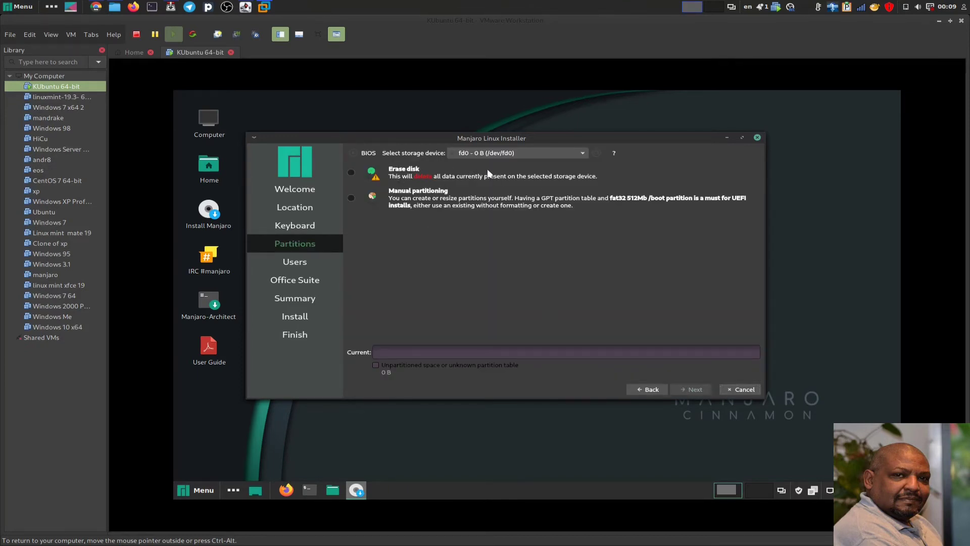
# - Choose VMware Virtual S - 30.0 GiB (/dev/sda) as the installation storage device
pyautogui.click(489, 153)
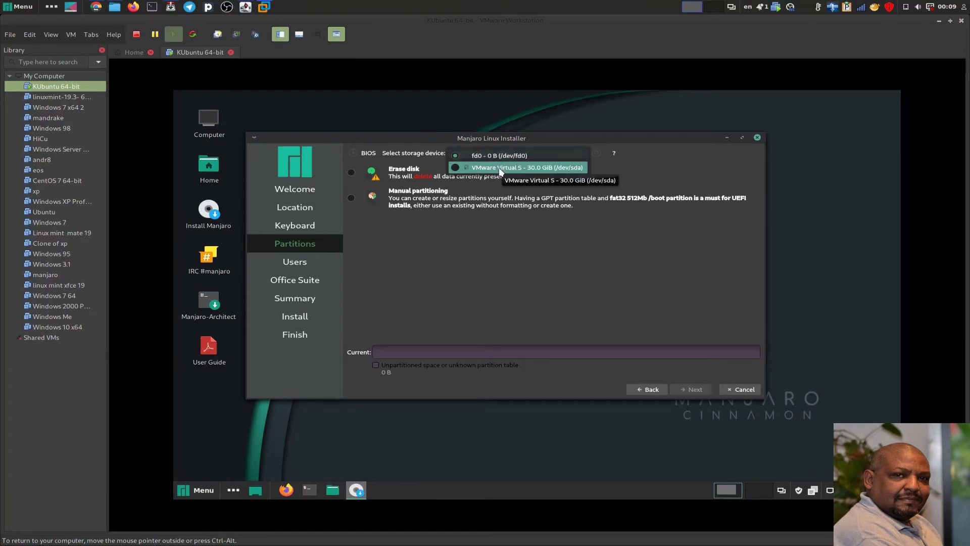
pyautogui.click(499, 169)
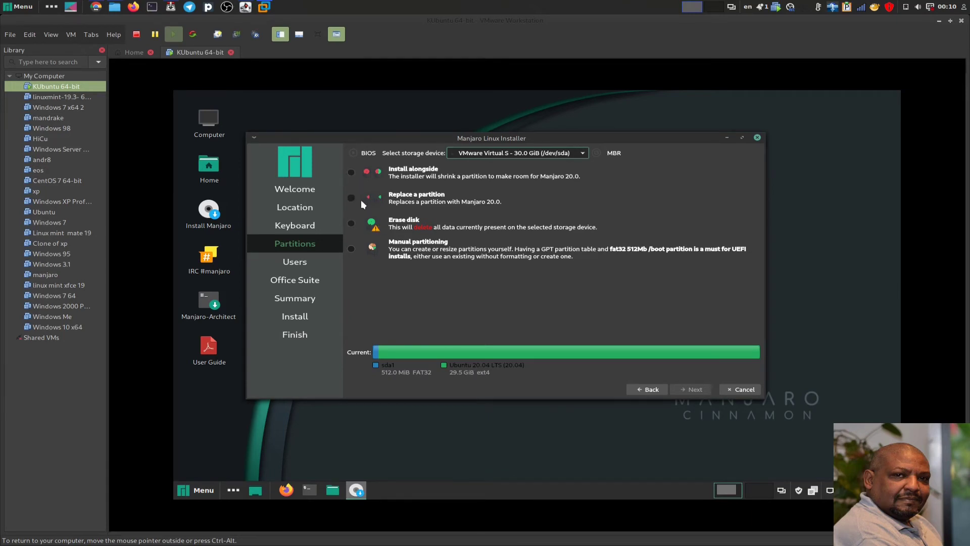
# - Choose Erase disk, boot loader on the MBR of /dev/sda, and Swap (no Hibernate)
pyautogui.click(353, 224)
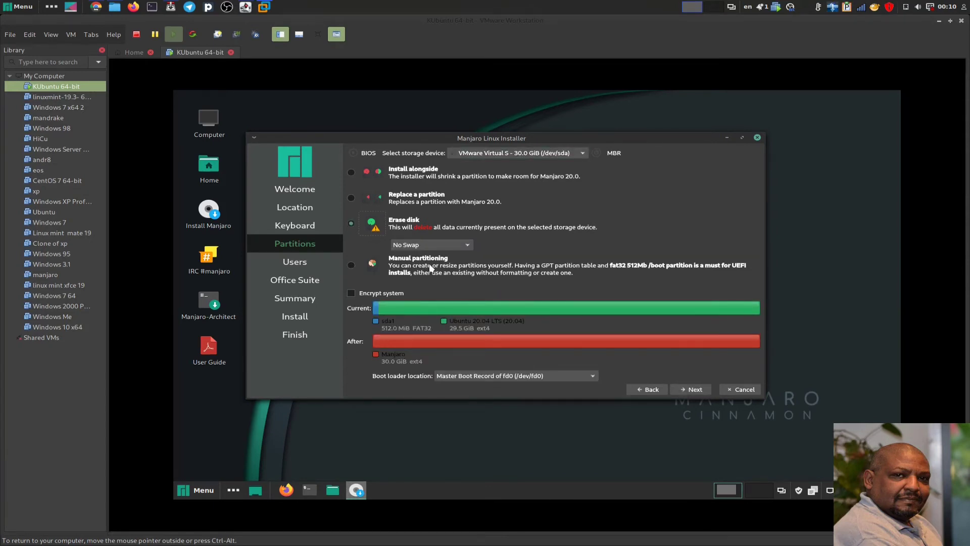
pyautogui.click(500, 375)
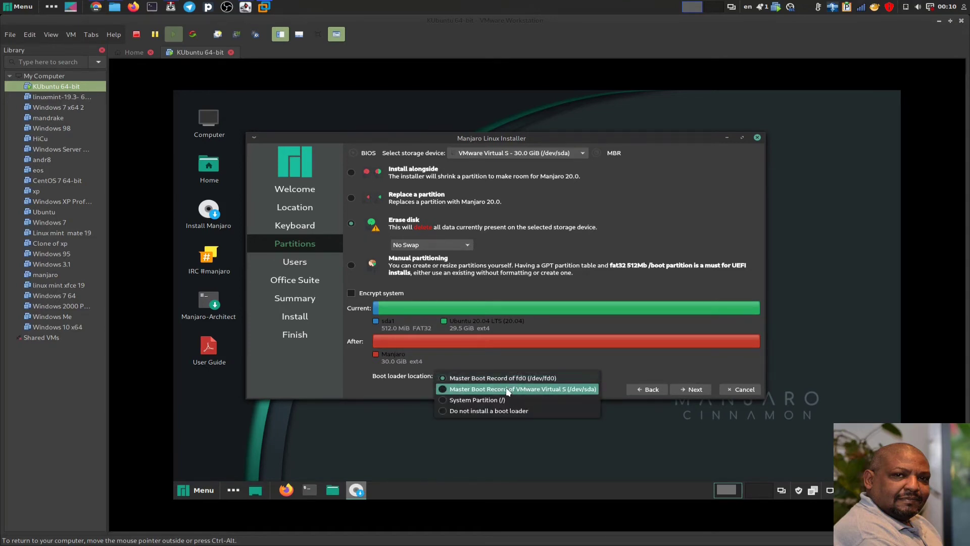
pyautogui.click(507, 389)
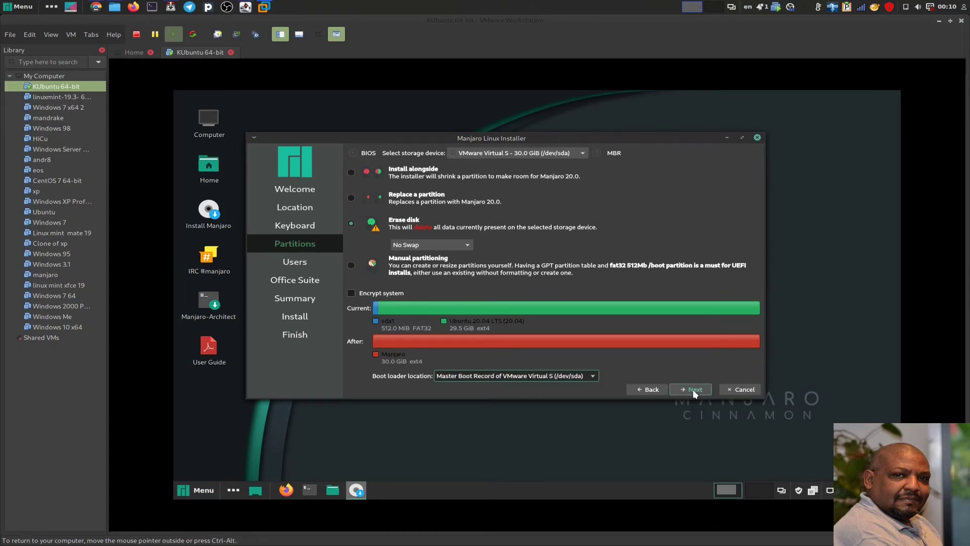
pyautogui.click(408, 244)
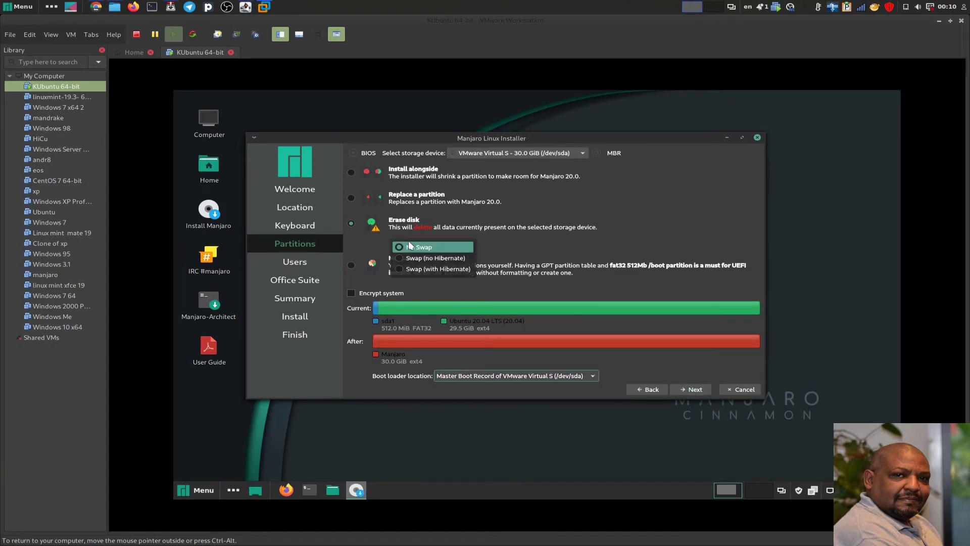
pyautogui.click(422, 269)
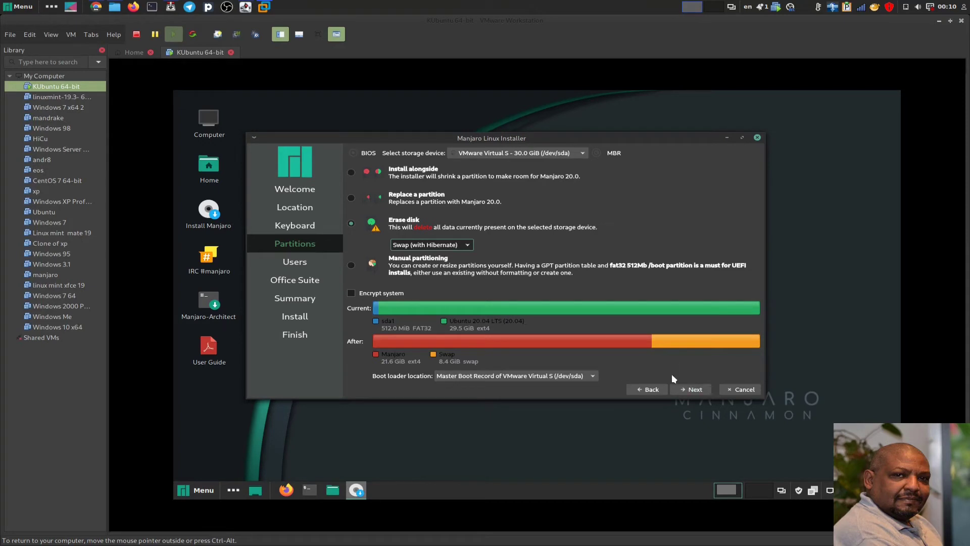
pyautogui.click(418, 245)
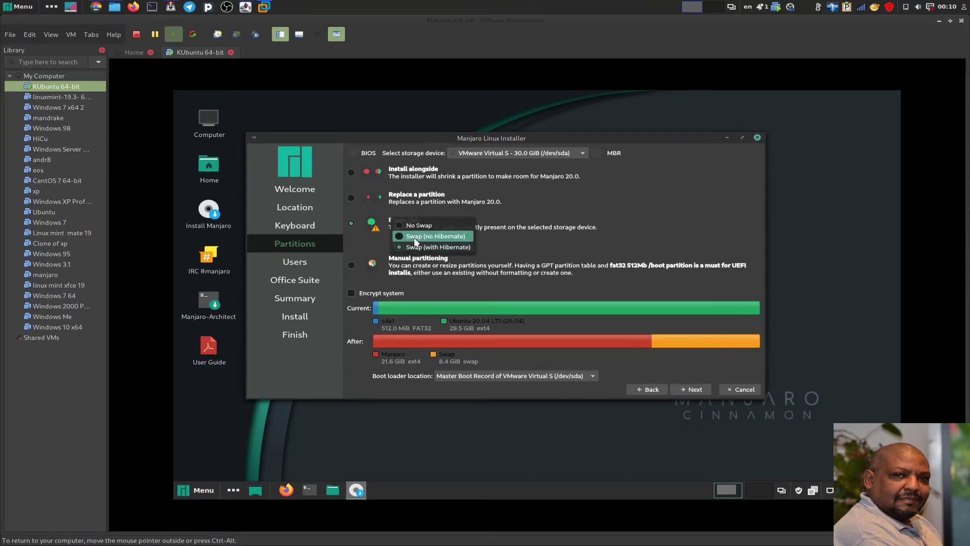
pyautogui.click(414, 236)
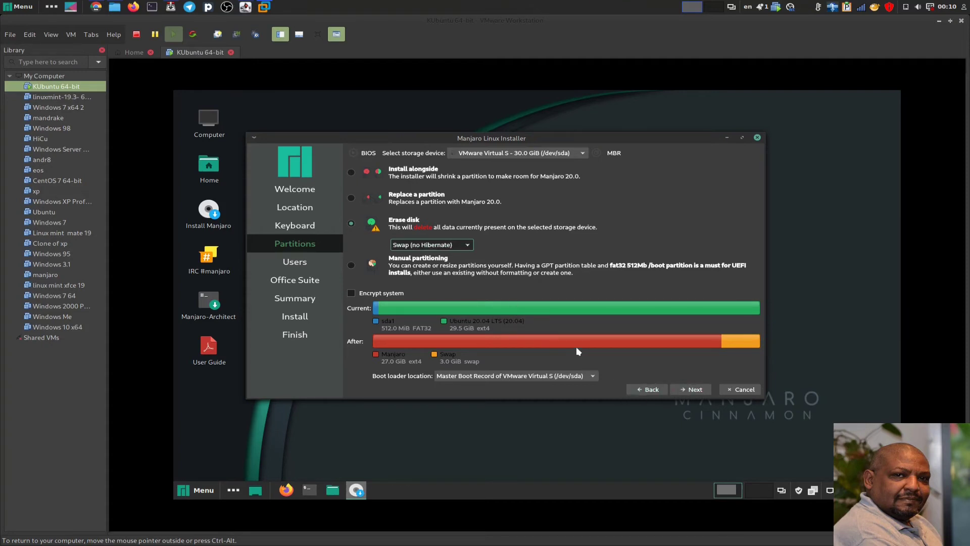
# - On the Users page, enter the full name and login, and change the computer name to end in -vmpc
pyautogui.click(683, 390)
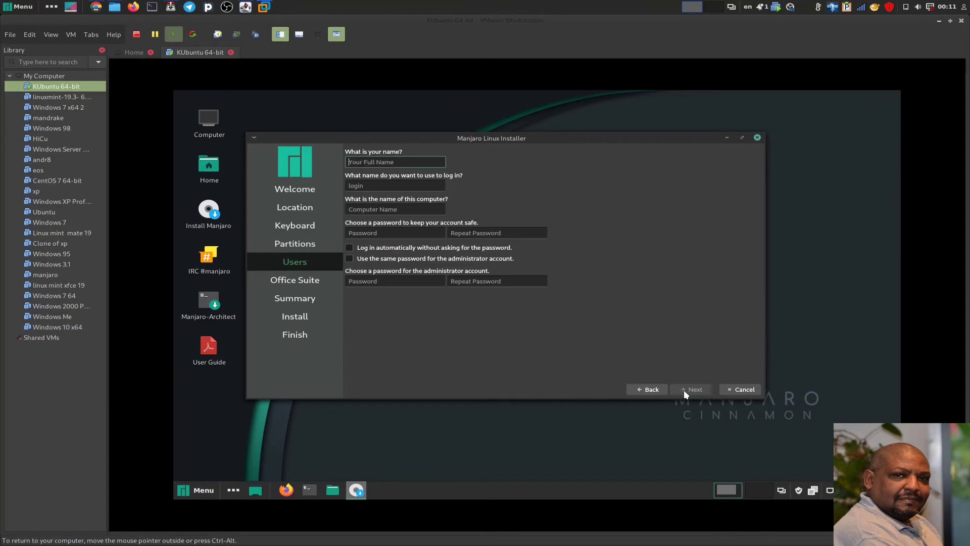
pyautogui.write('A')
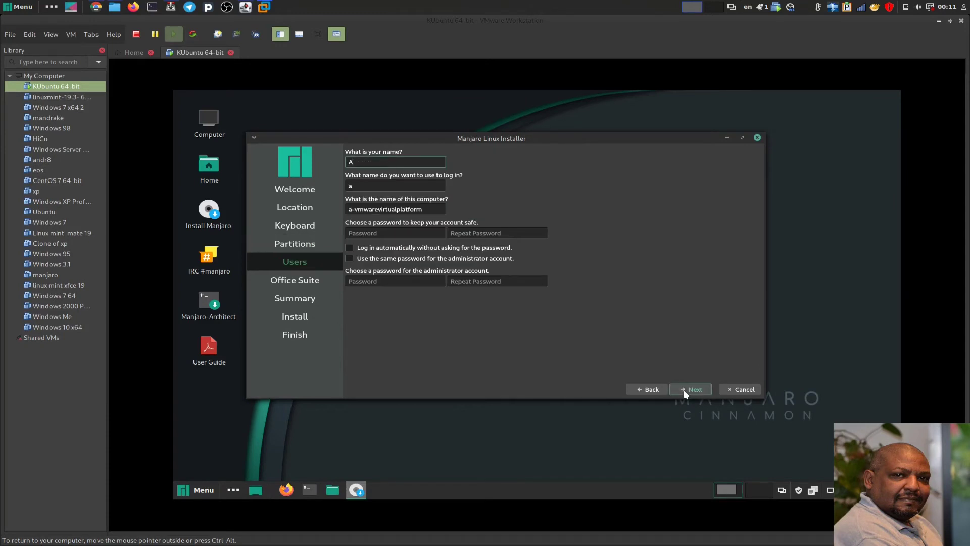
pyautogui.write('dil')
pyautogui.press('Tab')
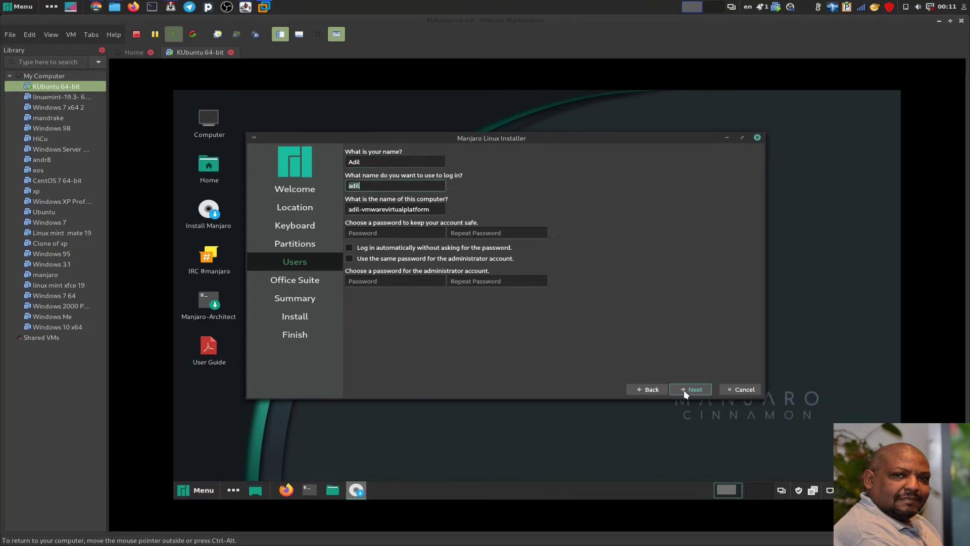
pyautogui.press('Tab')
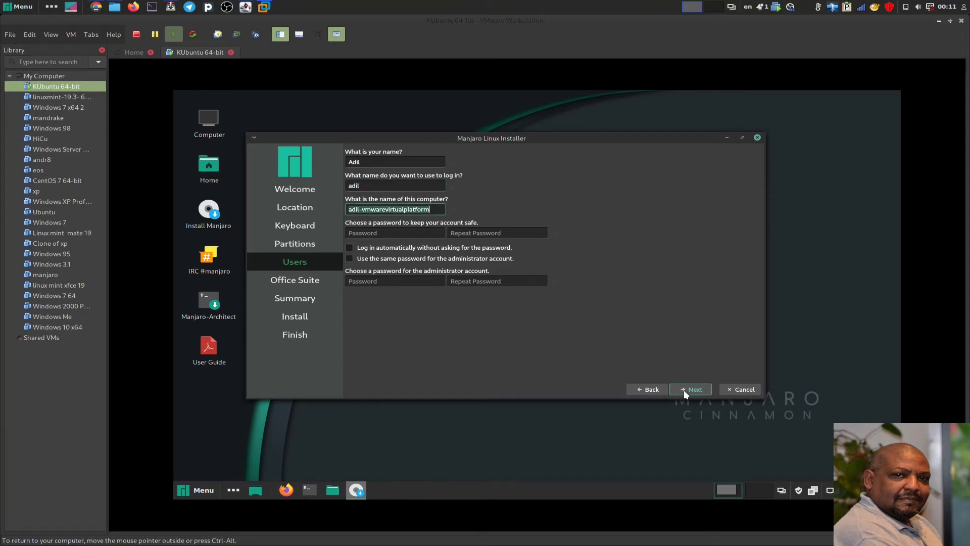
pyautogui.press('End')
pyautogui.press('BackSpace')
pyautogui.press('BackSpace')
pyautogui.press('BackSpace')
pyautogui.press('BackSpace')
pyautogui.press('BackSpace')
pyautogui.press('BackSpace')
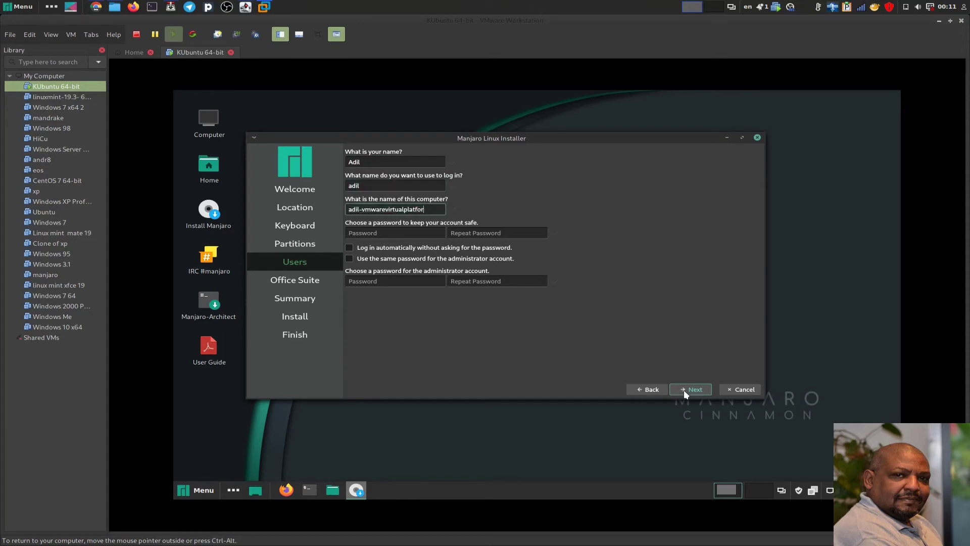
pyautogui.press('BackSpace')
pyautogui.press('BackSpace')
pyautogui.press('BackSpace')
pyautogui.press('BackSpace')
pyautogui.press('BackSpace')
pyautogui.press('BackSpace')
pyautogui.press('BackSpace')
pyautogui.press('BackSpace')
pyautogui.press('BackSpace')
pyautogui.press('BackSpace')
pyautogui.press('BackSpace')
pyautogui.press('BackSpace')
pyautogui.write('pc')
pyautogui.press('Tab')
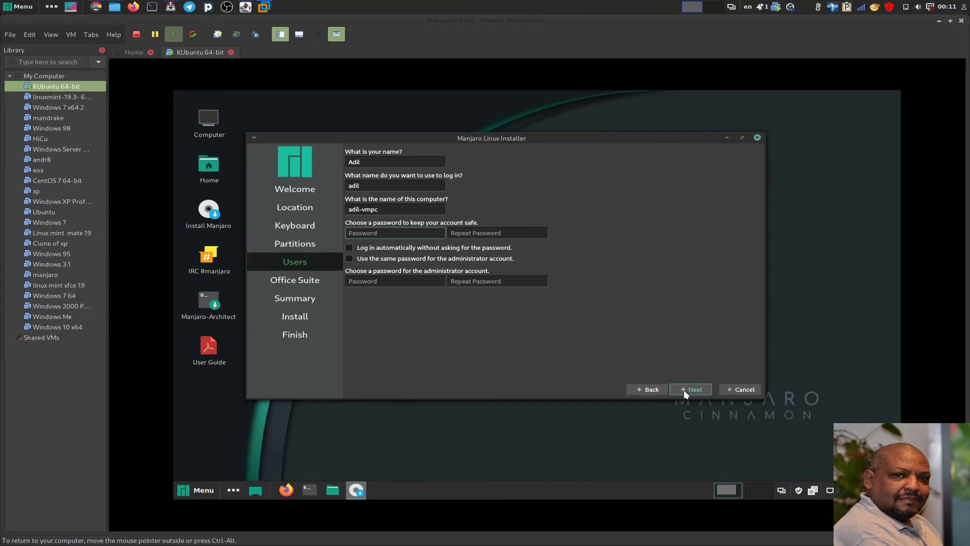
# - Enter the account password twice, reuse it for administrator with automatic login off, and continue
pyautogui.write('123456')
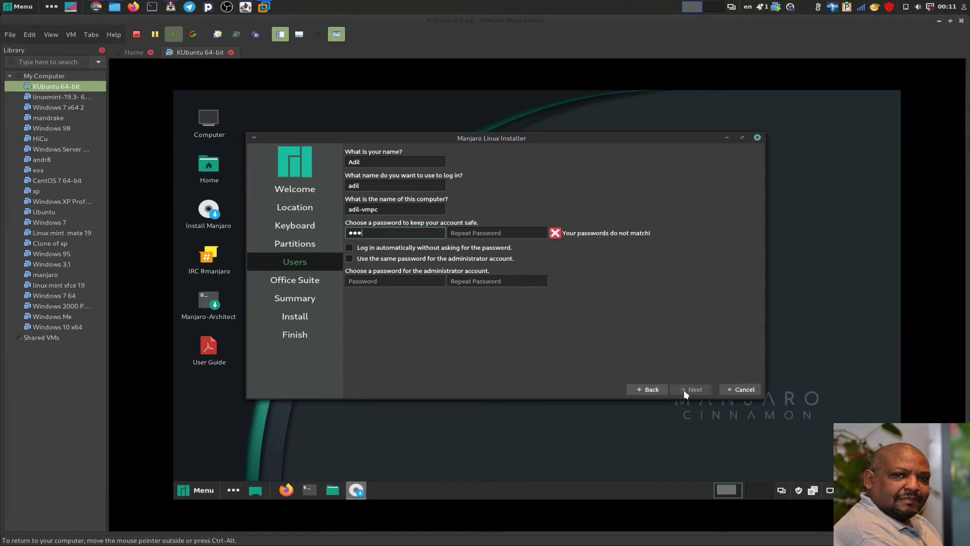
pyautogui.write('78')
pyautogui.press('Tab')
pyautogui.write('123456')
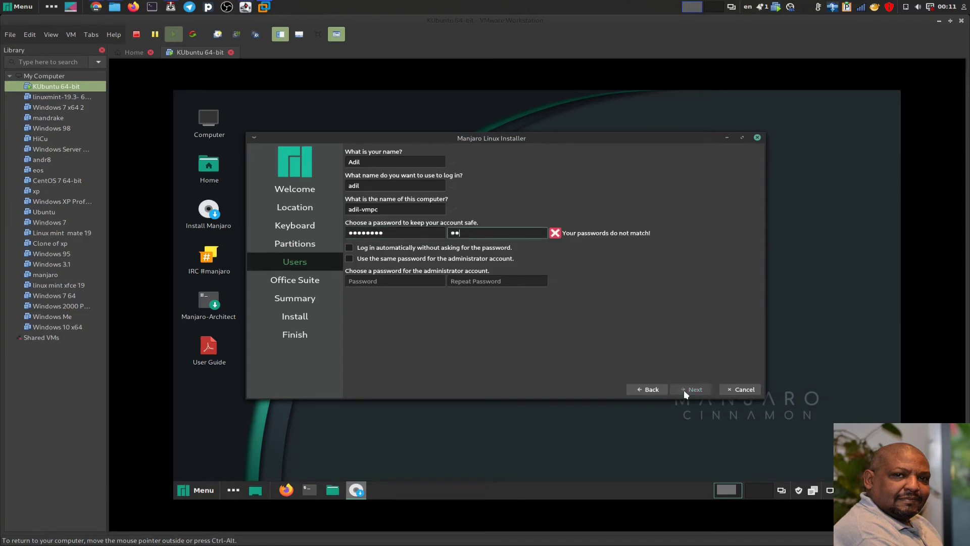
pyautogui.write('78')
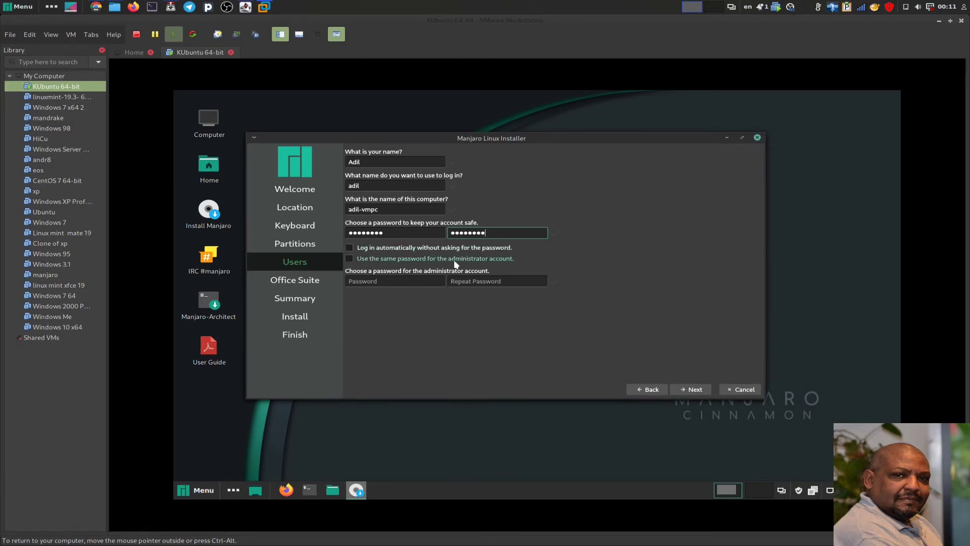
pyautogui.click(390, 247)
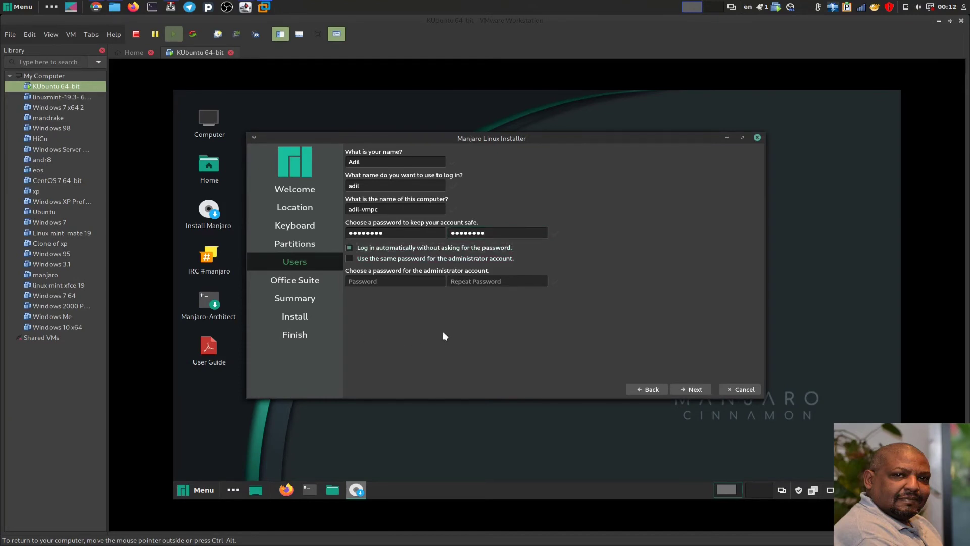
pyautogui.click(348, 247)
pyautogui.click(349, 258)
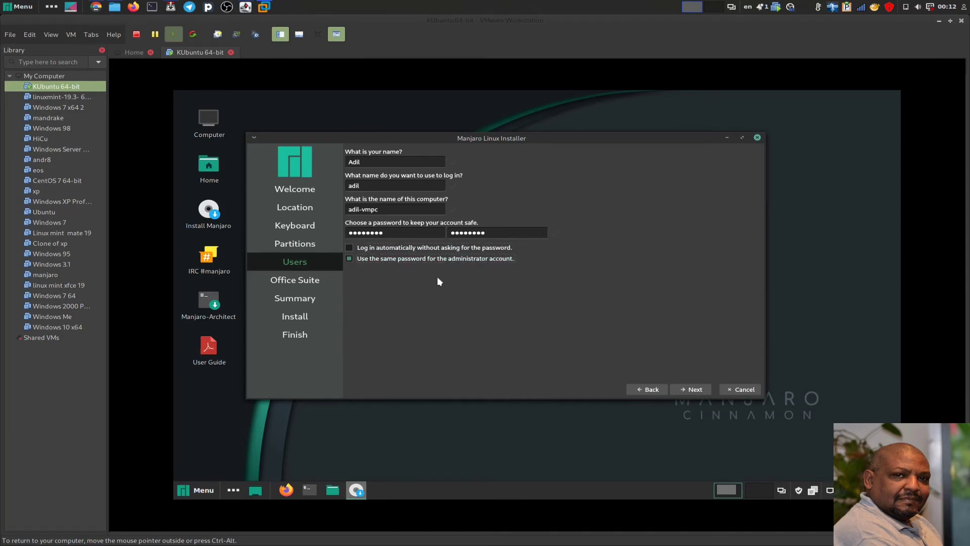
pyautogui.click(690, 390)
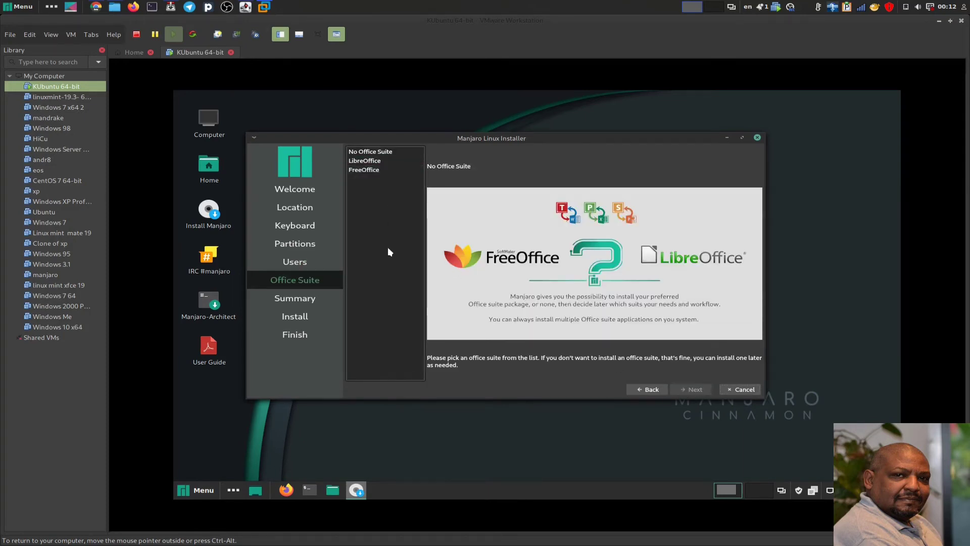
# - Compare LibreOffice and FreeOffice, pick LibreOffice, and advance to the installation Summary
pyautogui.click(359, 162)
pyautogui.click(357, 172)
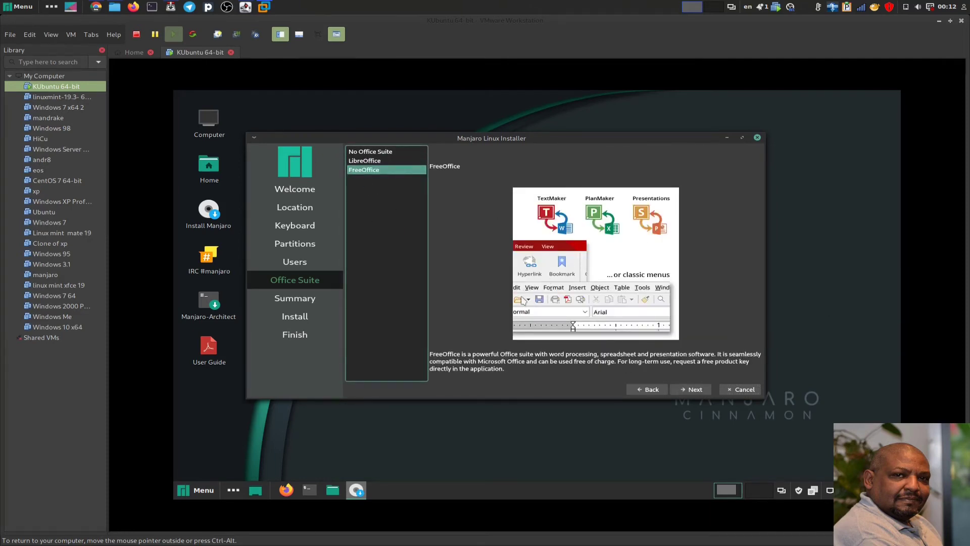
pyautogui.click(374, 160)
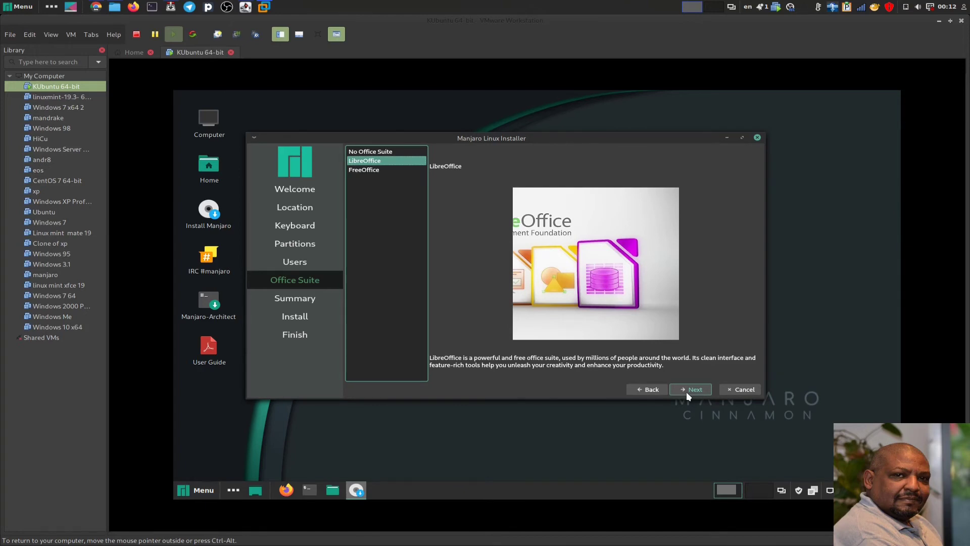
pyautogui.click(686, 392)
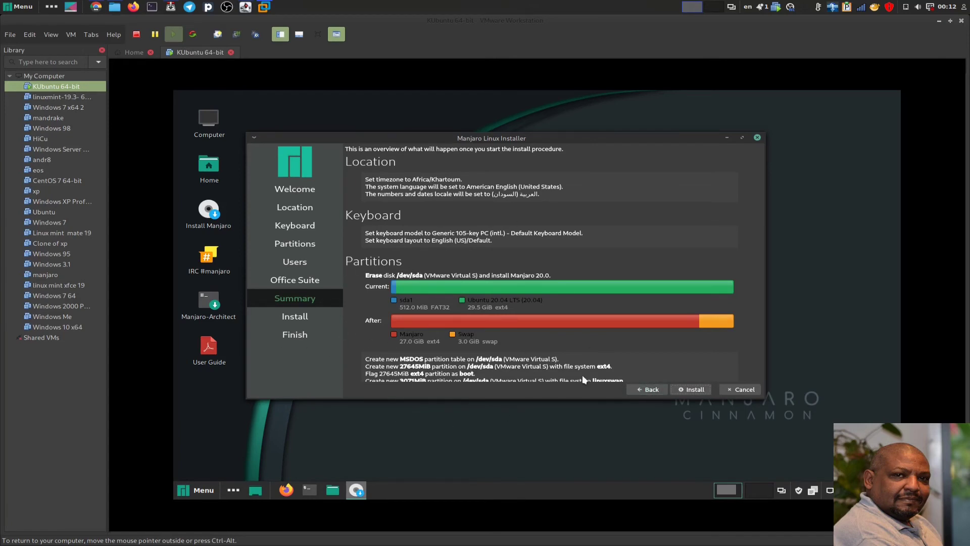
# - Begin the Manjaro installation and confirm 'Install now' at the Continue with installation? prompt
pyautogui.click(686, 389)
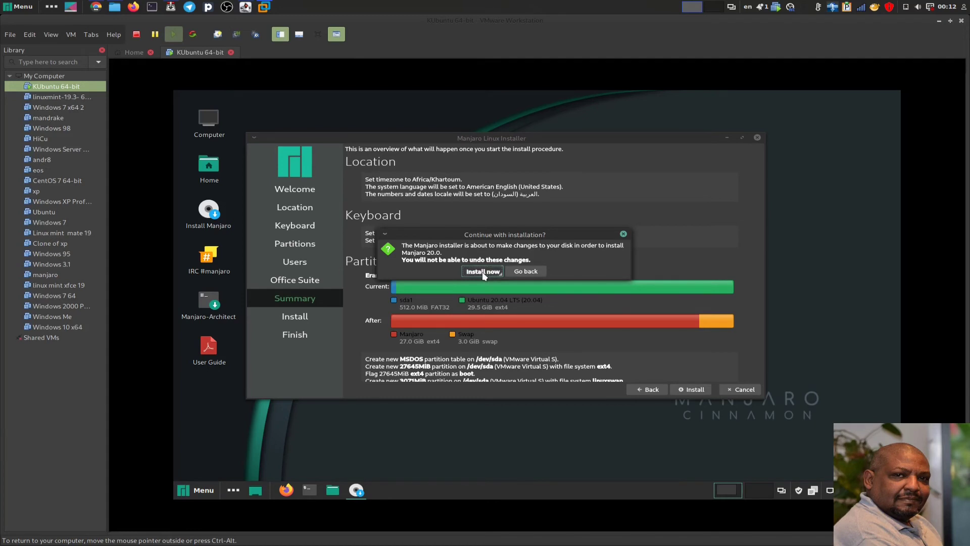
pyautogui.click(482, 271)
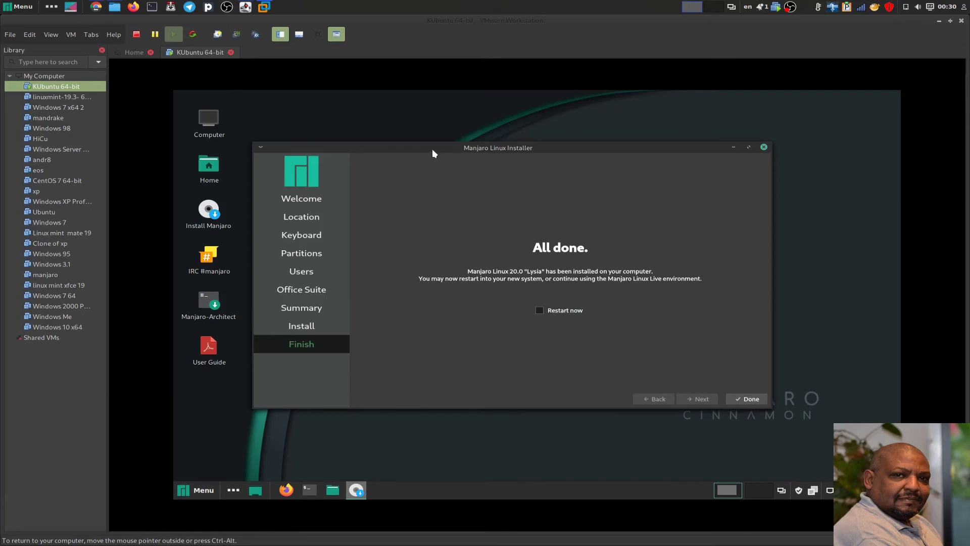
# - Choose Restart now on the Finish page and close the installer to reboot
pyautogui.click(539, 310)
pyautogui.click(735, 399)
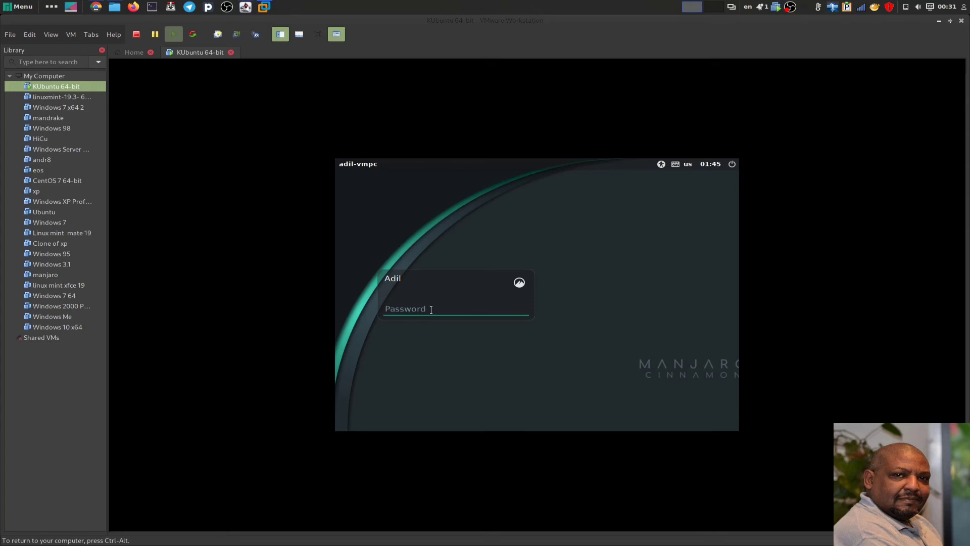
# - Enter the user's account password at the Manjaro login screen to sign in
pyautogui.write('********')
pyautogui.press('Return')
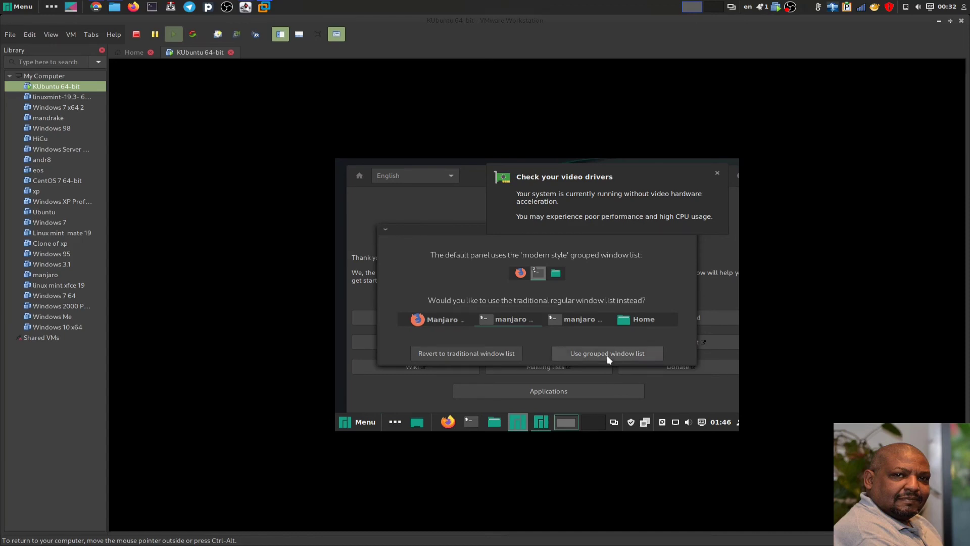
# - Keep the grouped window list, dismiss the video-driver warning, and bring up the panel Menu
pyautogui.click(581, 352)
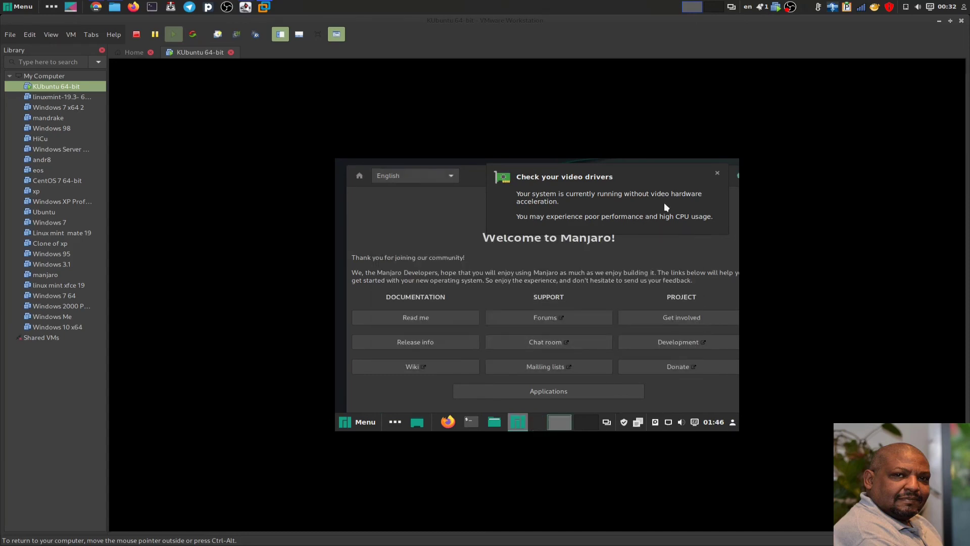
pyautogui.click(715, 174)
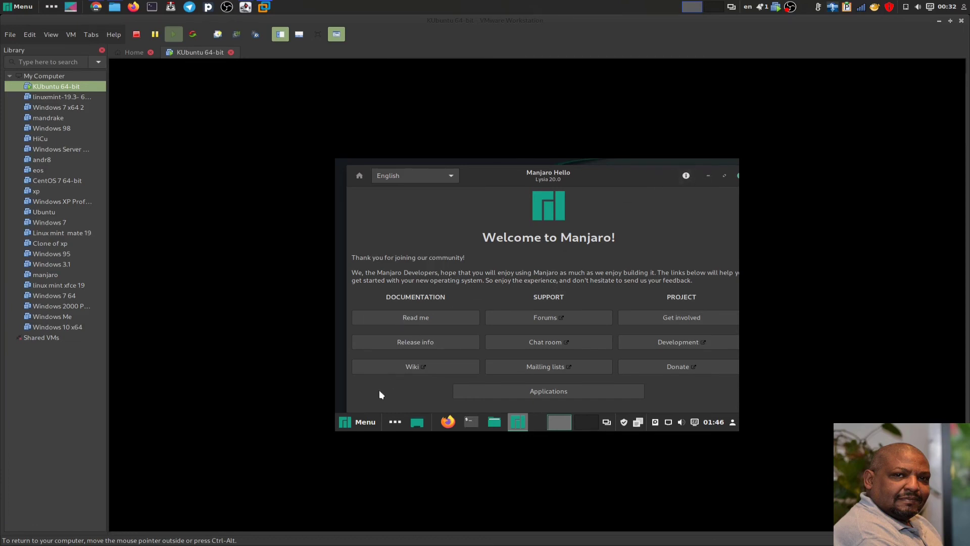
pyautogui.click(362, 421)
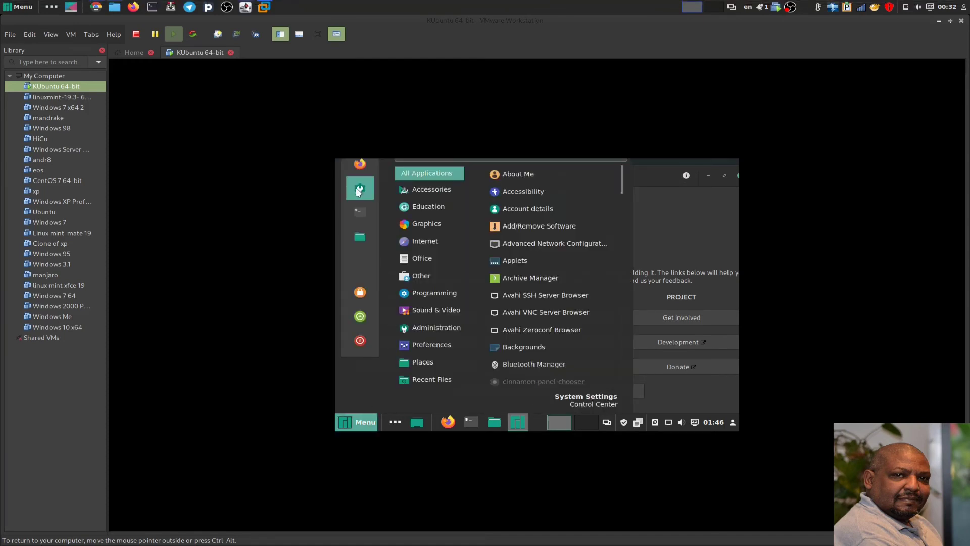
# - In System Settings > Display, apply and keep a 1440 x 900 (16:10) resolution
pyautogui.click(356, 188)
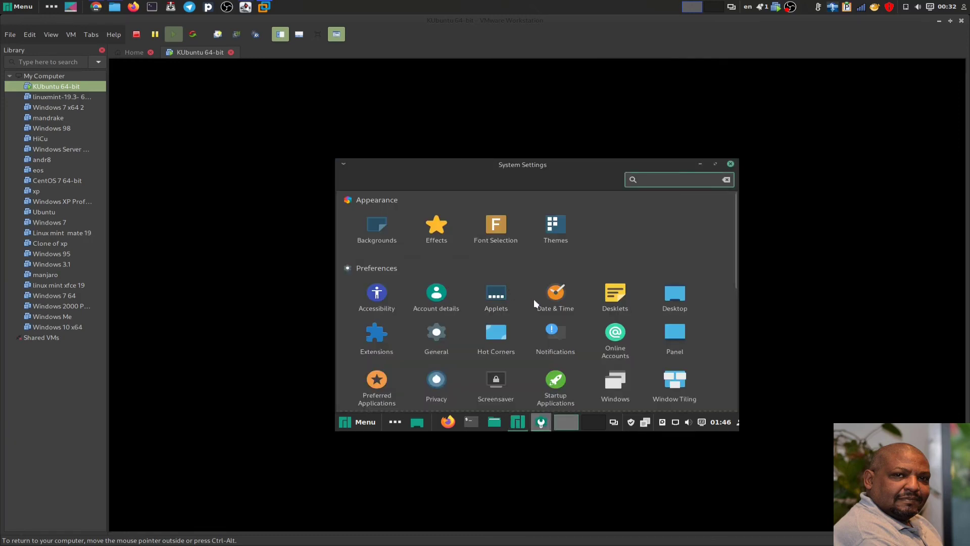
pyautogui.scroll(-5, 535, 311)
pyautogui.click(495, 241)
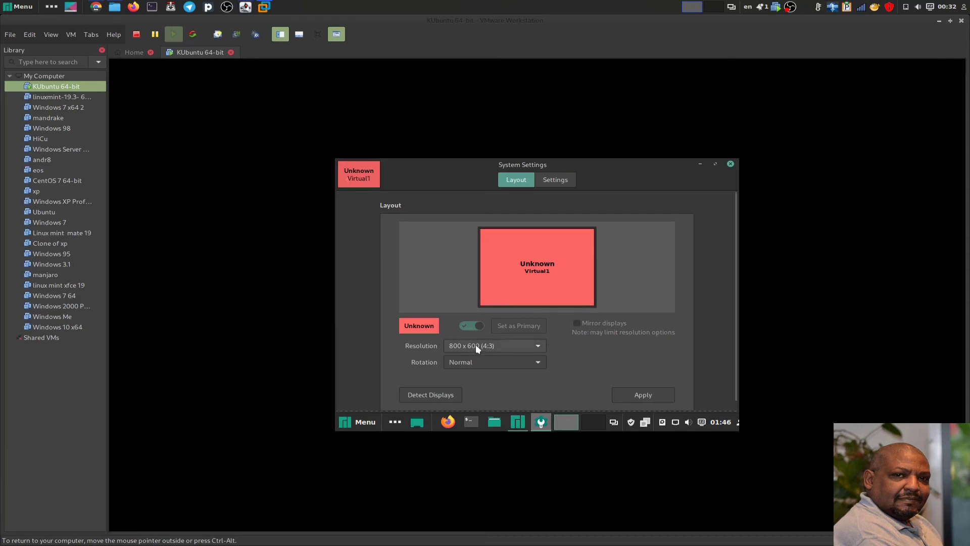
pyautogui.click(477, 347)
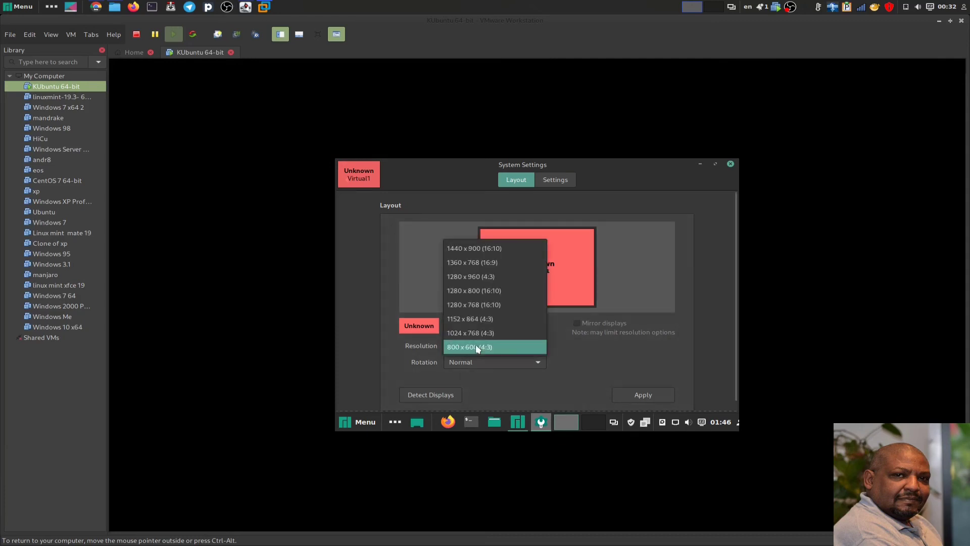
pyautogui.click(464, 249)
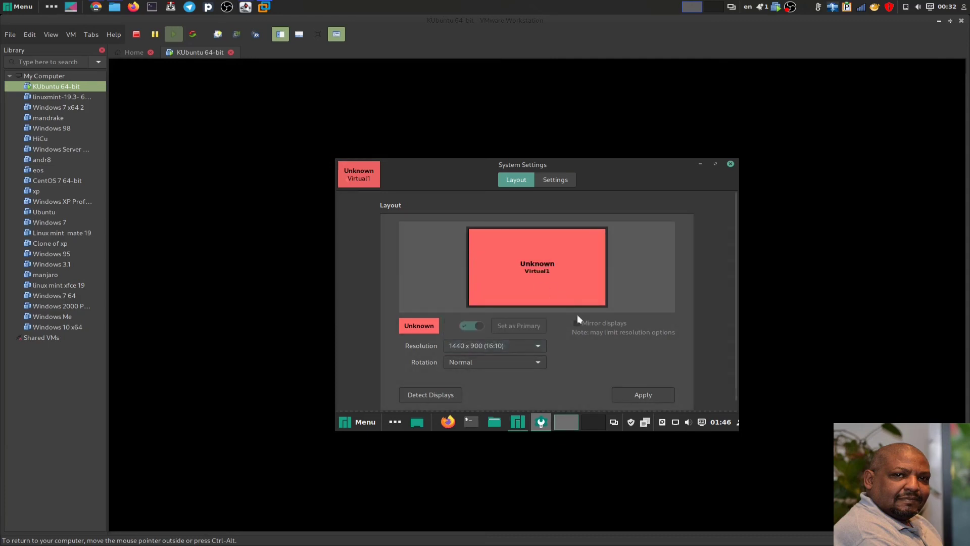
pyautogui.click(626, 395)
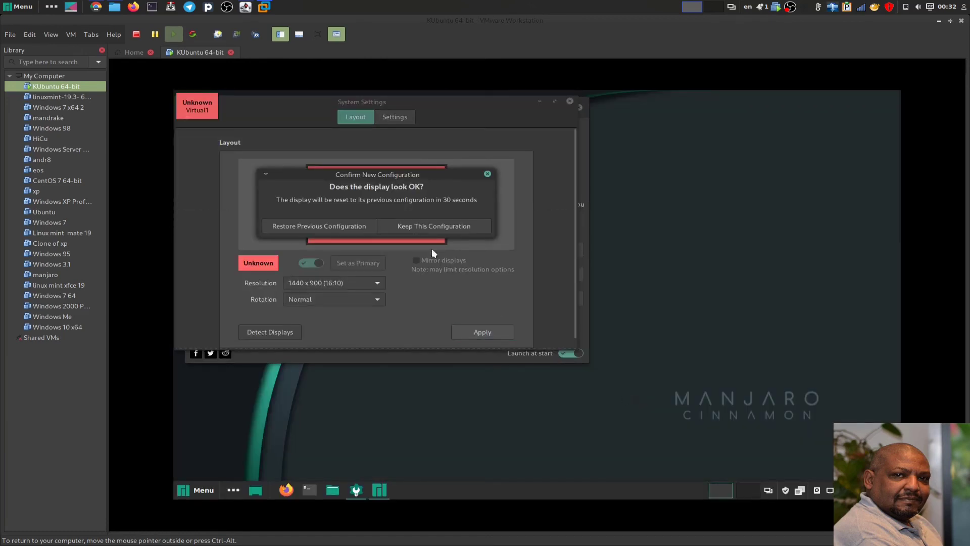
pyautogui.click(414, 228)
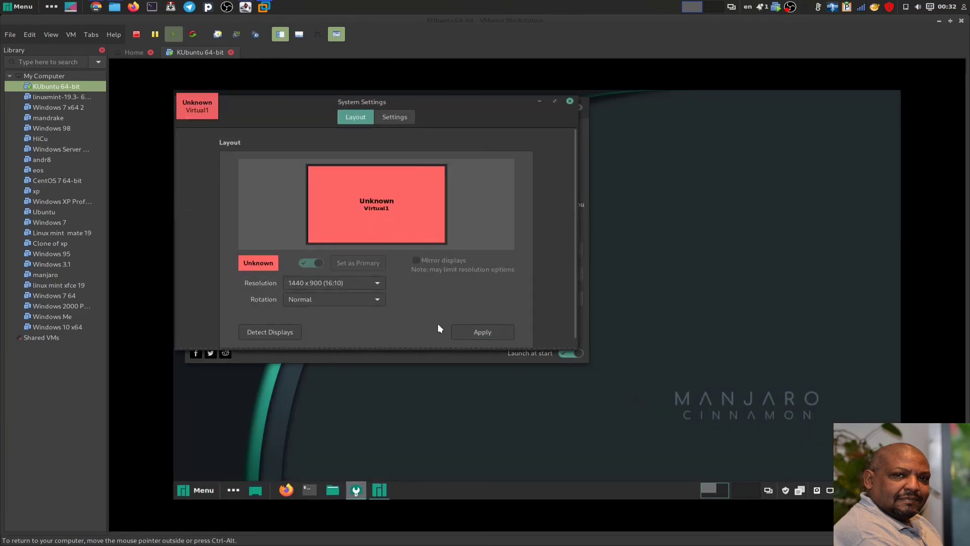
pyautogui.click(566, 102)
# - Move and close Manjaro Hello, then browse the application menu categories and dismiss it
pyautogui.moveTo(389, 106); pyautogui.dragTo(507, 136)
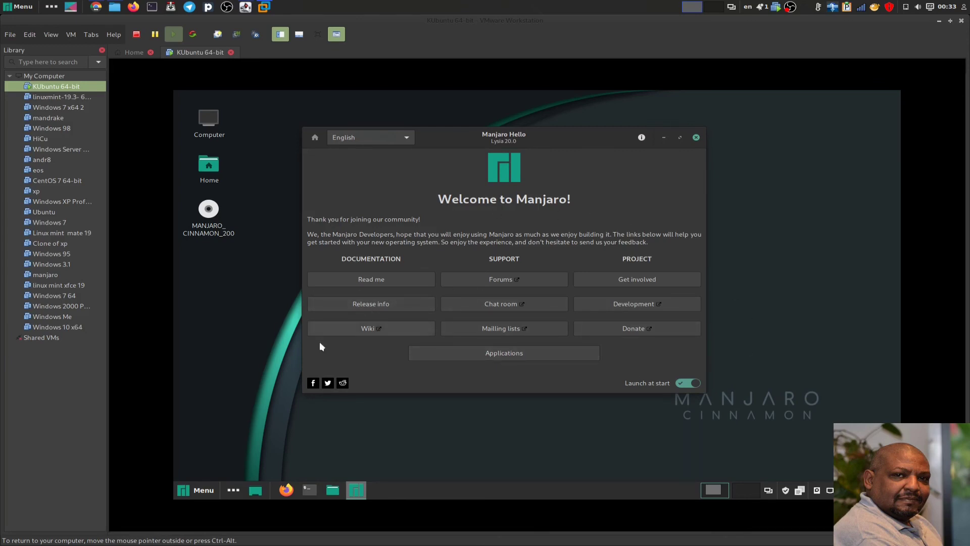
pyautogui.click(695, 138)
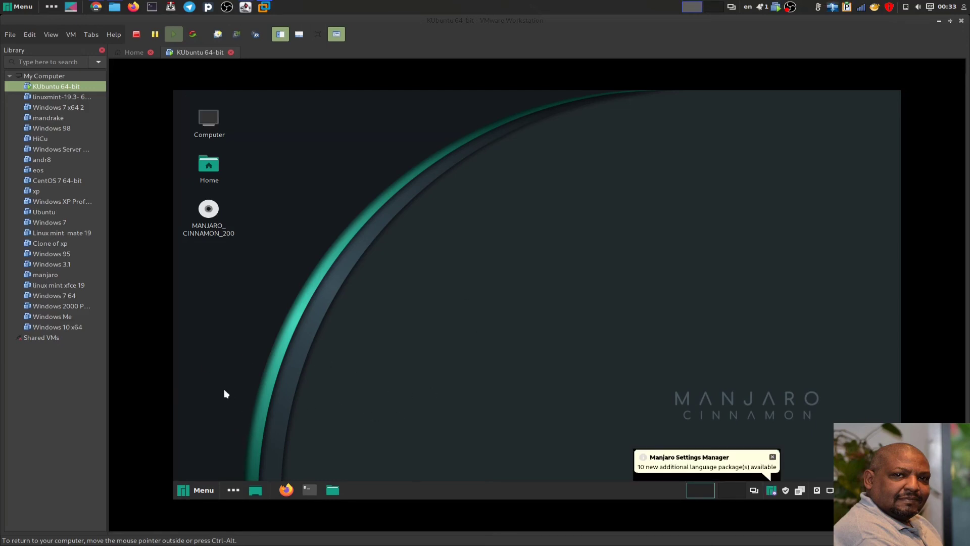
pyautogui.click(187, 495)
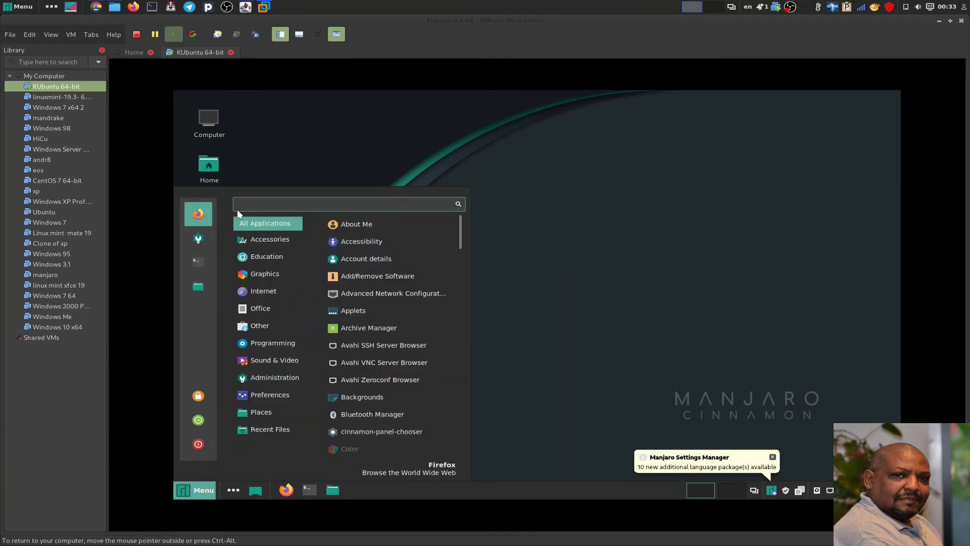
pyautogui.moveTo(275, 235)
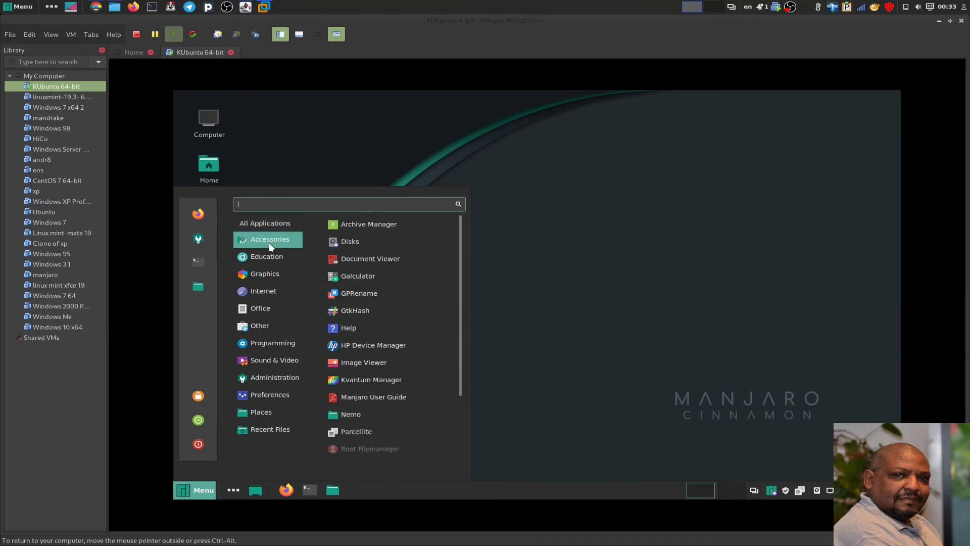
pyautogui.moveTo(271, 260)
pyautogui.click(413, 146)
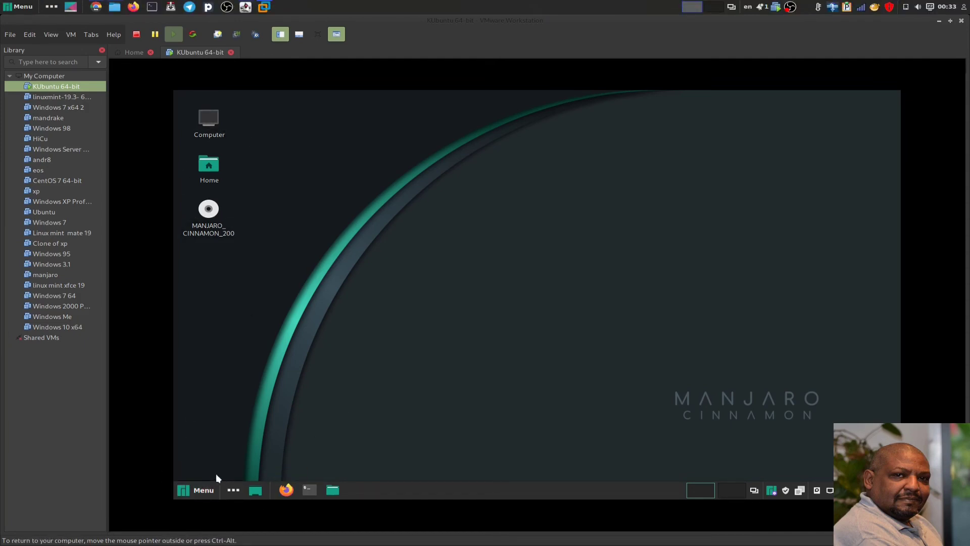
# - Launch the Lollypop music player from Menu > Sound & Video
pyautogui.click(201, 489)
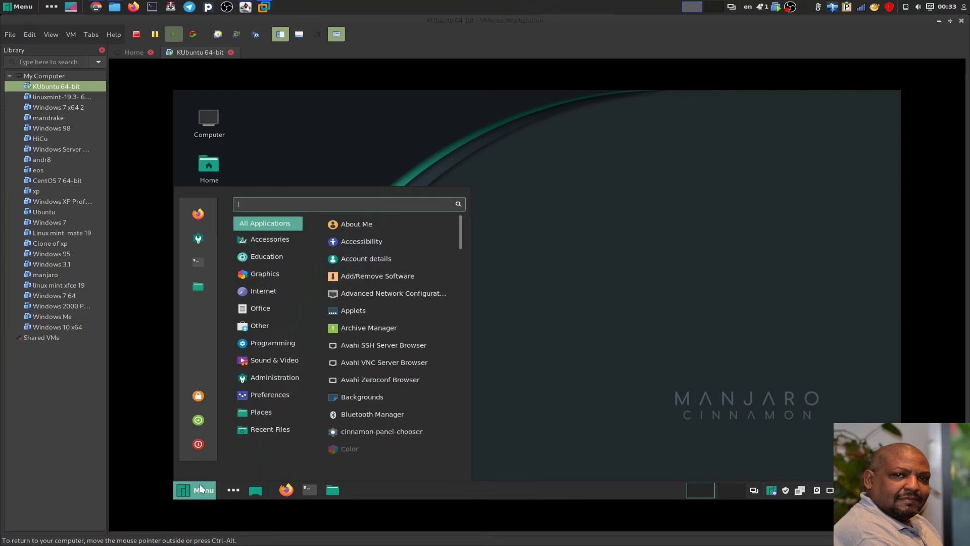
pyautogui.moveTo(257, 363)
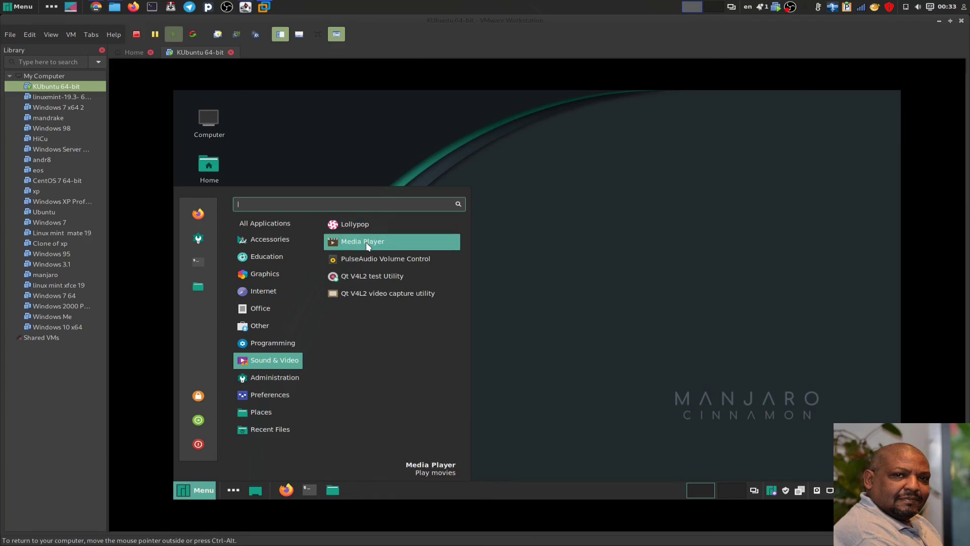
pyautogui.click(356, 225)
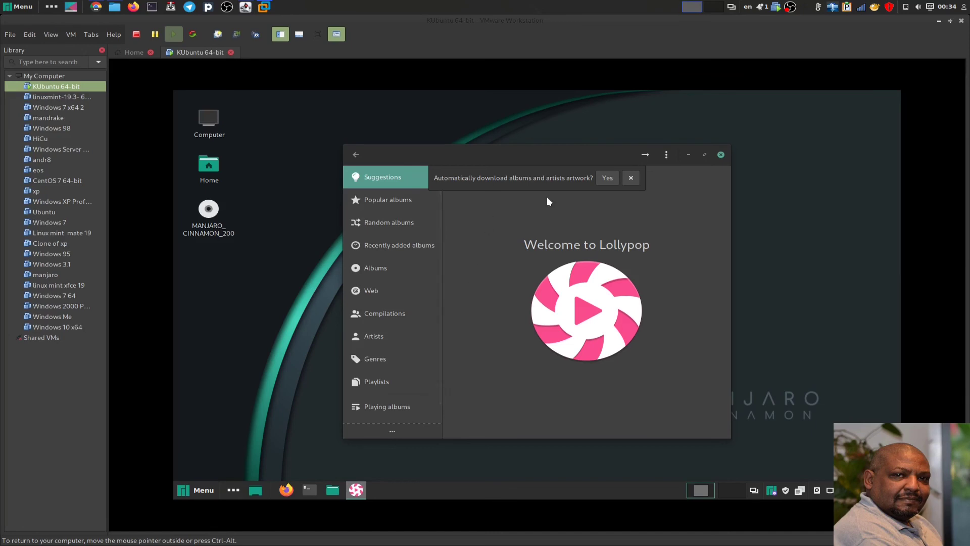
# - Dismiss Lollypop's album artwork prompt, close the player, and reopen the application menu
pyautogui.click(630, 177)
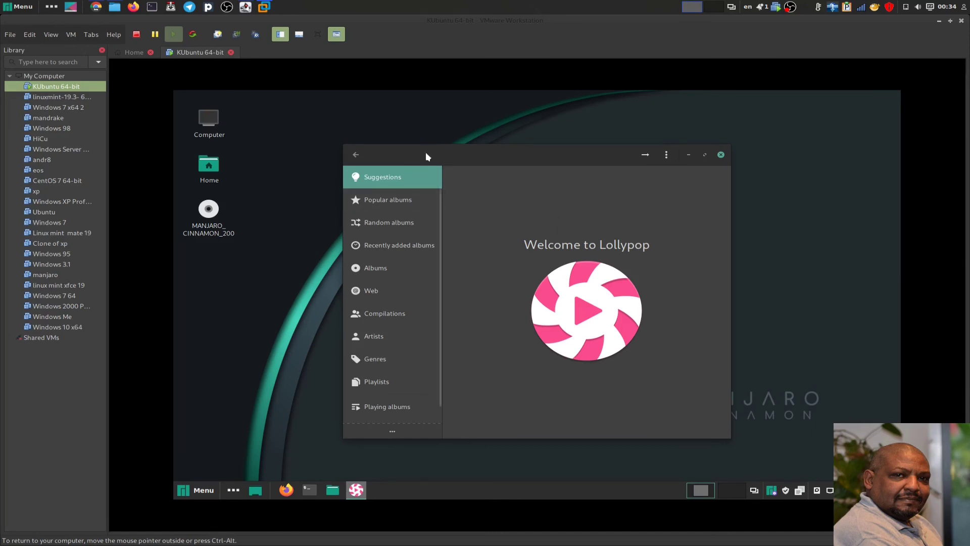
pyautogui.moveTo(407, 156); pyautogui.dragTo(381, 146)
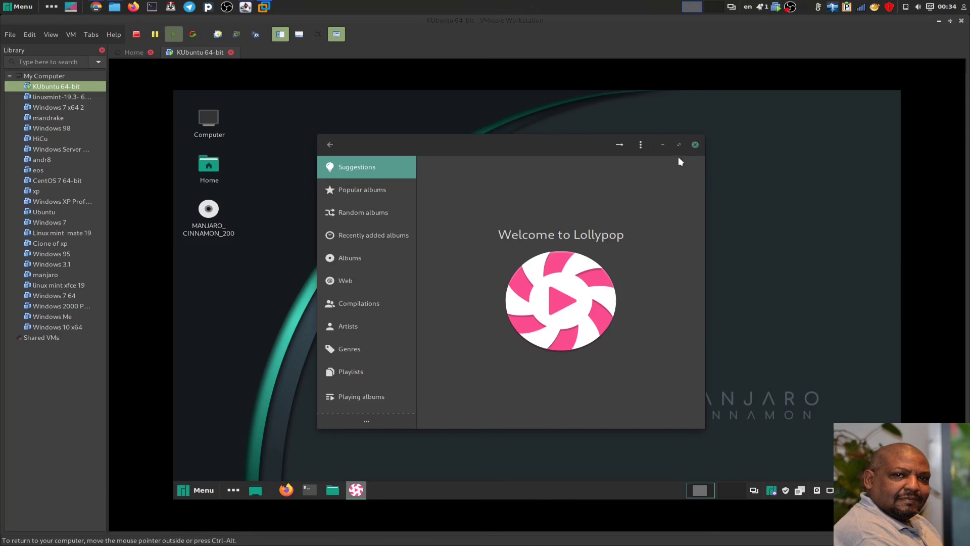
pyautogui.click(695, 146)
pyautogui.click(204, 493)
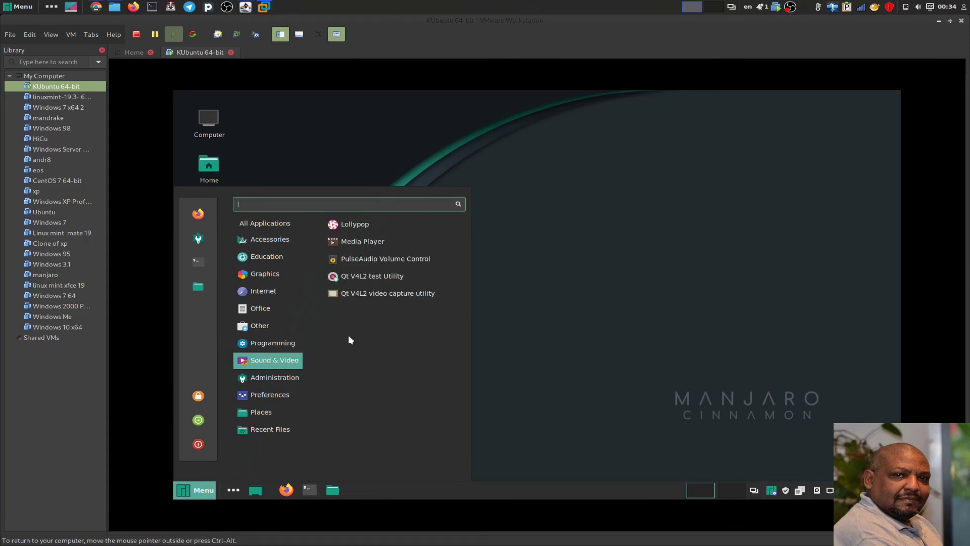
# - Launch Media Player and view its Edit > Plugins configuration before closing it
pyautogui.click(354, 244)
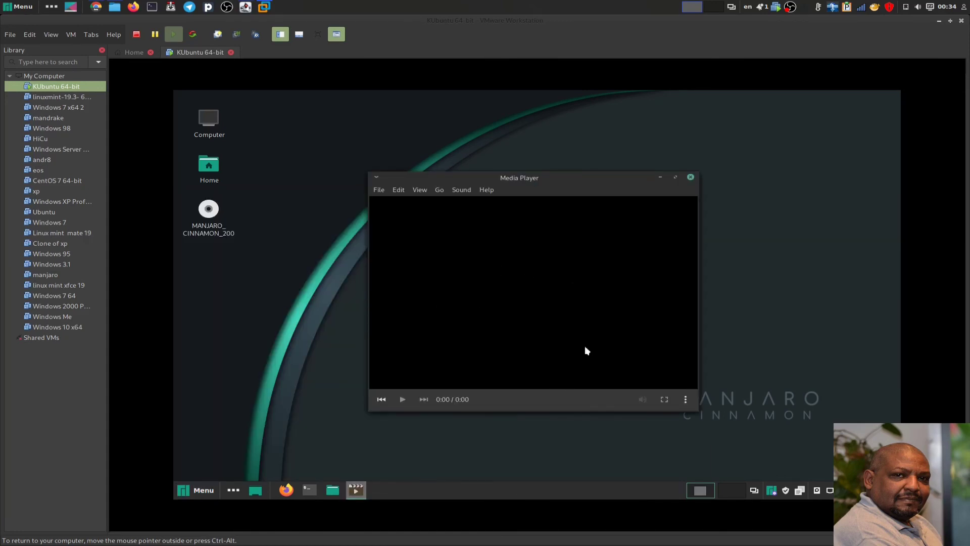
pyautogui.moveTo(495, 177); pyautogui.dragTo(461, 172)
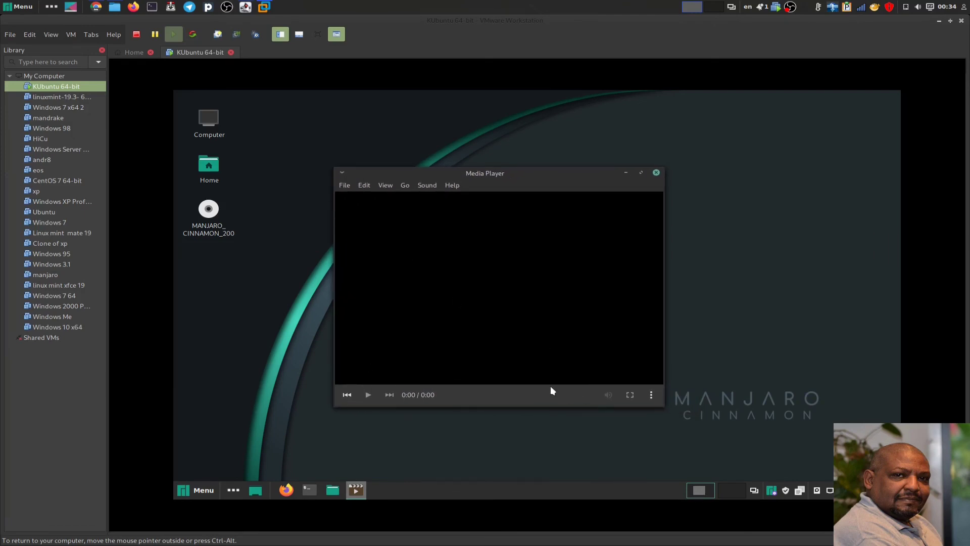
pyautogui.click(404, 185)
pyautogui.moveTo(391, 186)
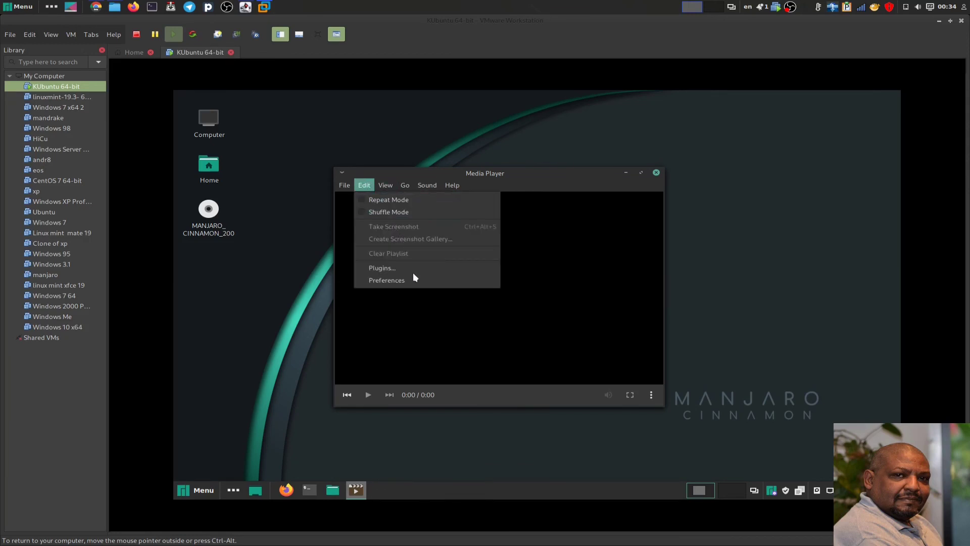
pyautogui.click(393, 268)
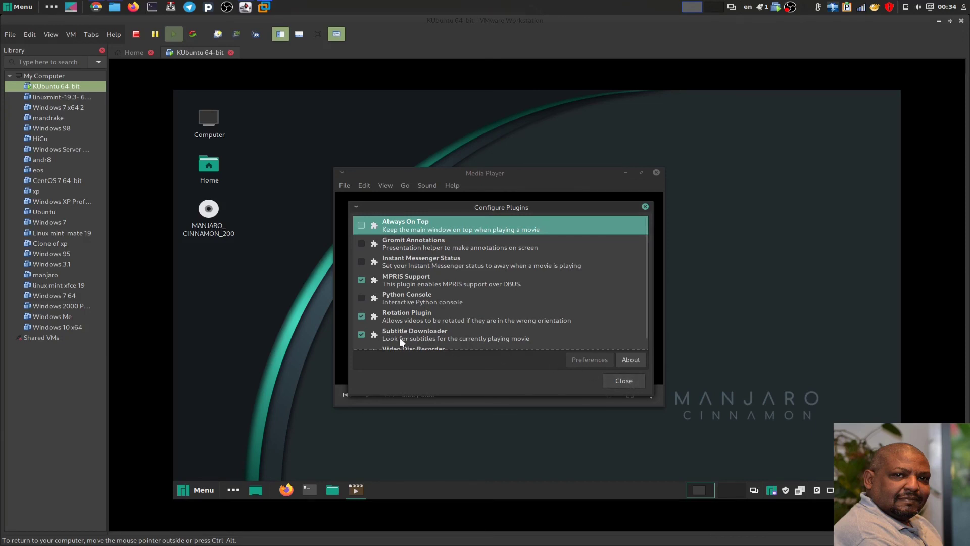
pyautogui.click(617, 381)
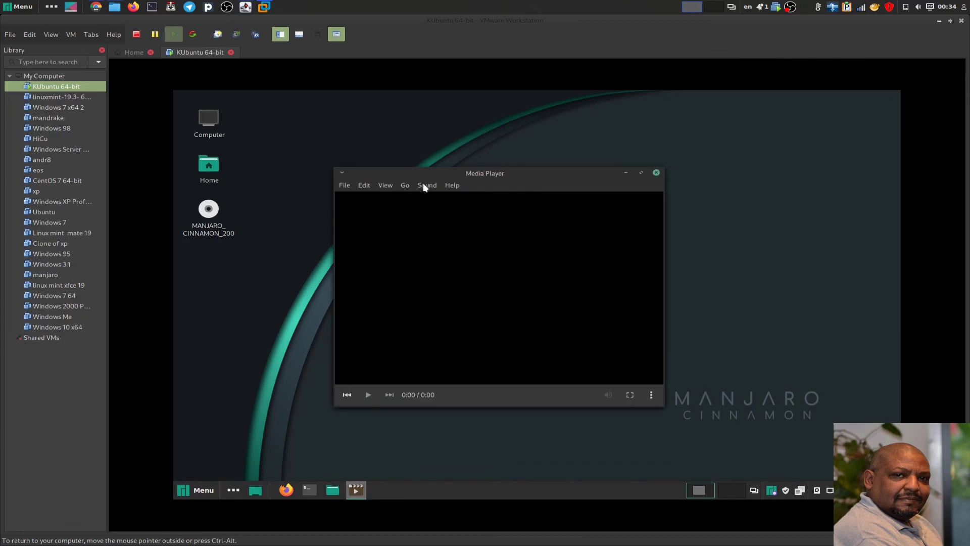
# - Browse Media Player's File, Edit and View > Subtitles menus, then dismiss them
pyautogui.click(344, 186)
pyautogui.moveTo(364, 187)
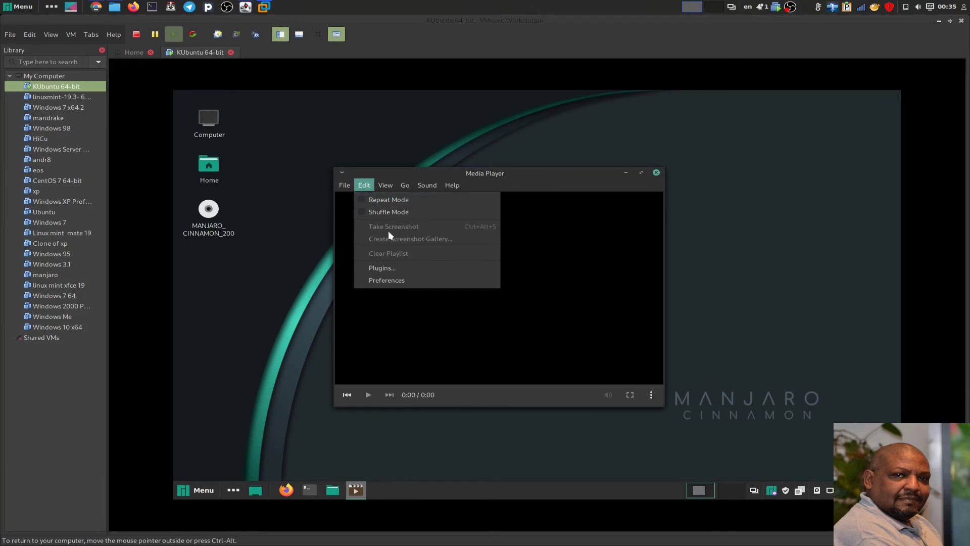
pyautogui.moveTo(394, 185)
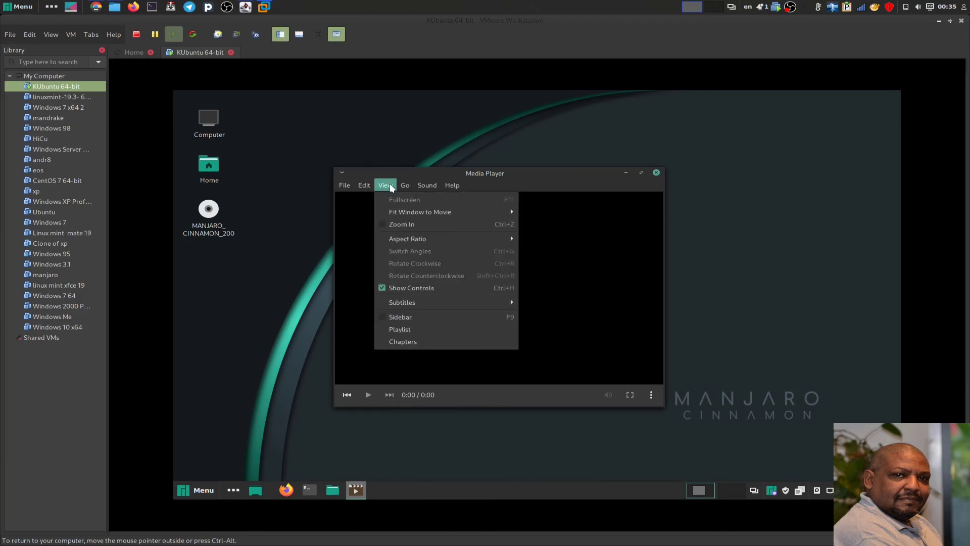
pyautogui.moveTo(433, 307)
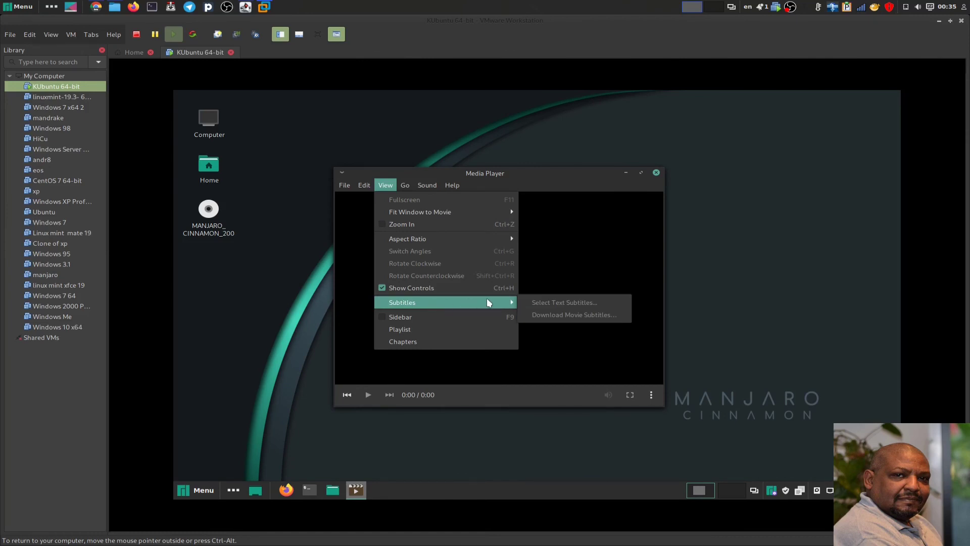
pyautogui.moveTo(402, 303)
pyautogui.click(669, 185)
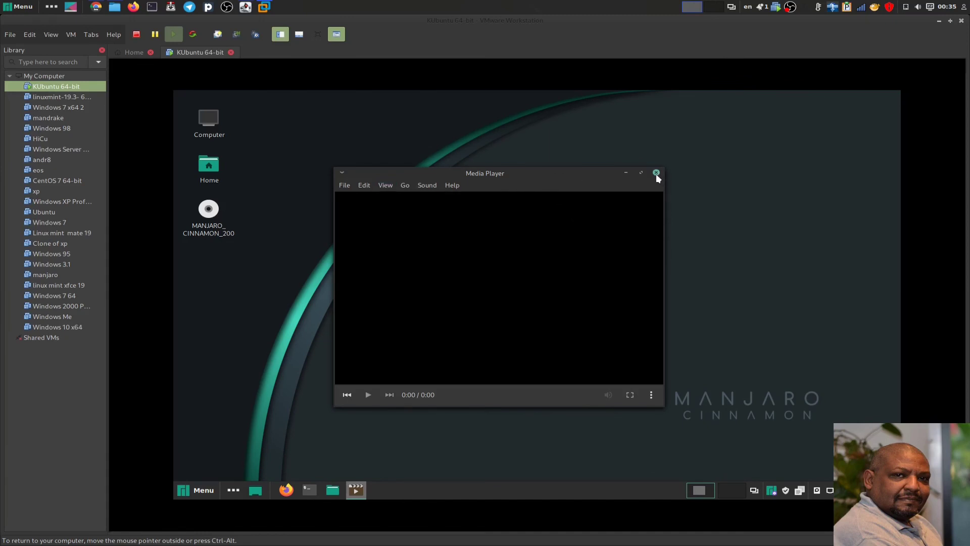
# - Close Media Player, then look over the application menu categories and dismiss it
pyautogui.click(656, 173)
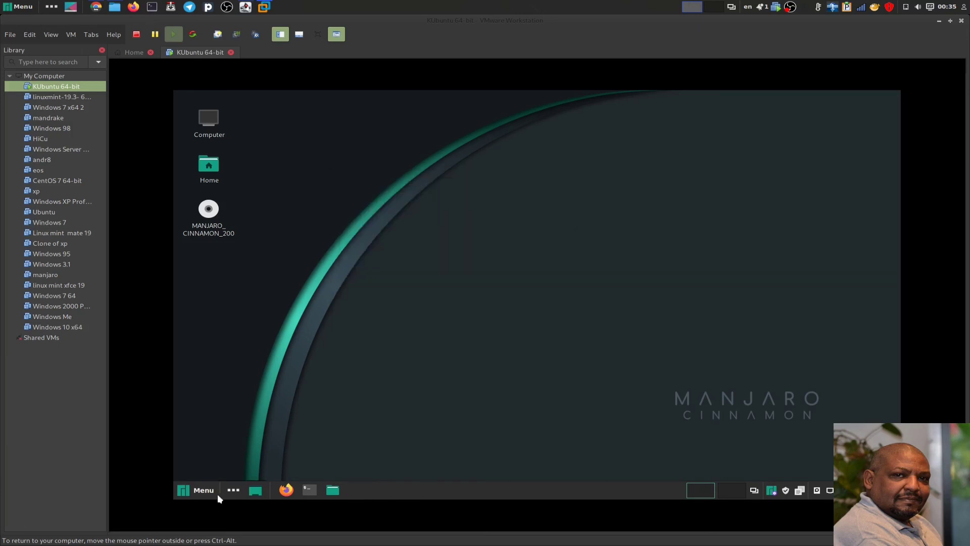
pyautogui.click(198, 487)
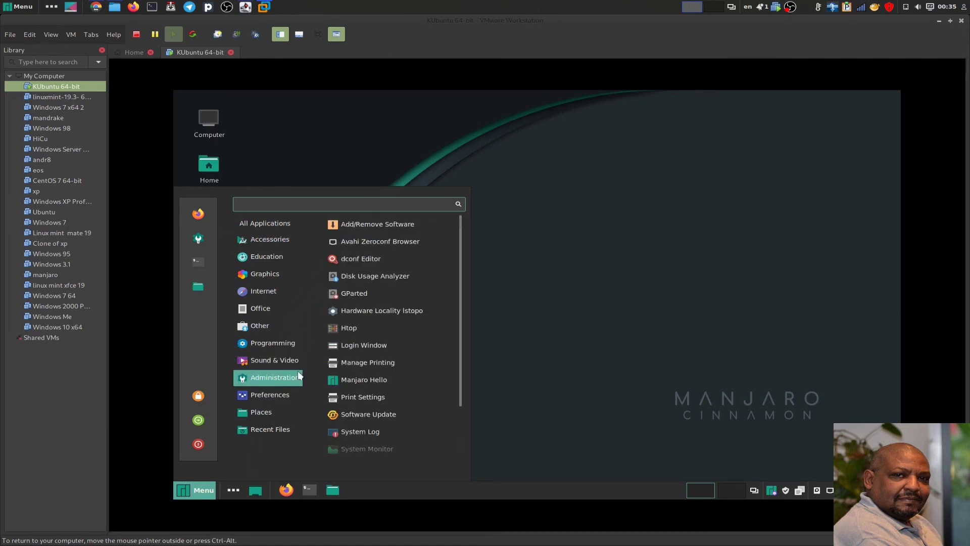
pyautogui.click(601, 296)
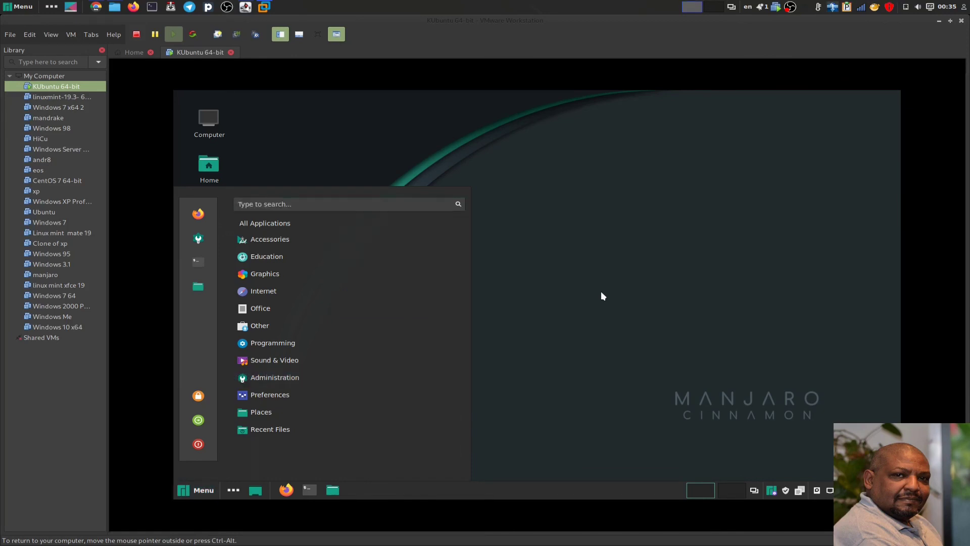